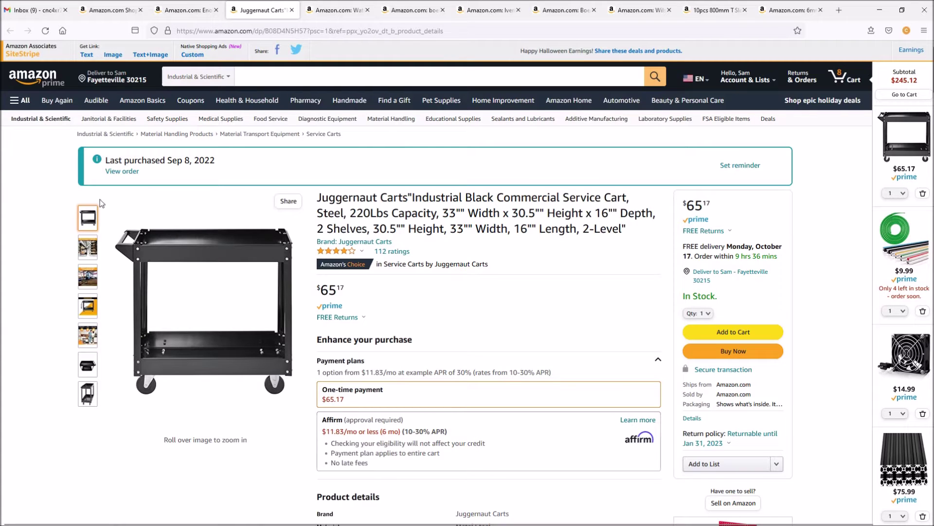
{"action": "mouse_move", "coordinate": [176, 265]}
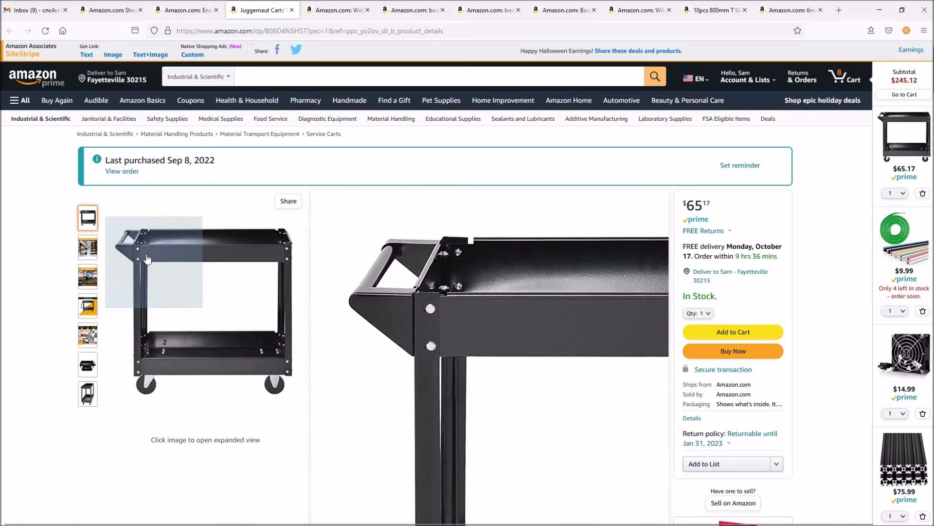
{"action": "scroll", "coordinate": [198, 385], "scroll_direction": "down", "scroll_amount": 7}
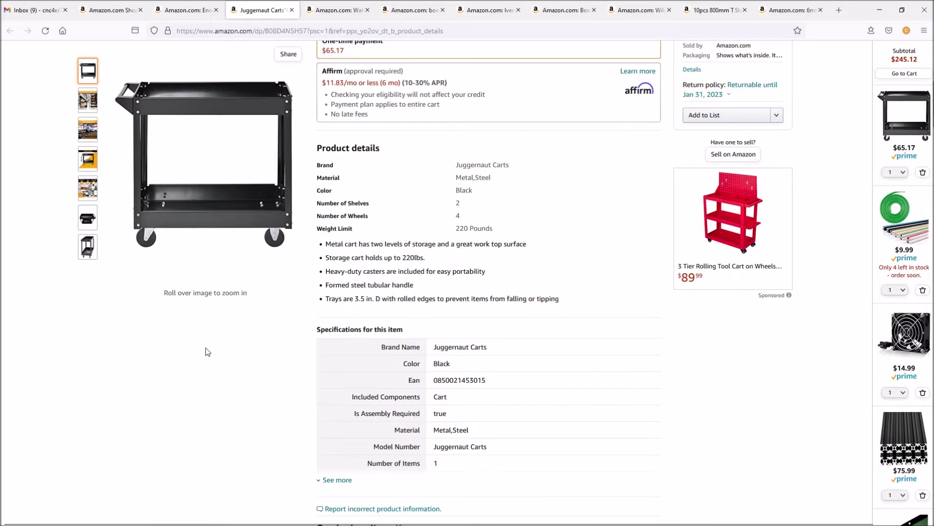
{"action": "scroll", "coordinate": [207, 347], "scroll_direction": "up", "scroll_amount": 6}
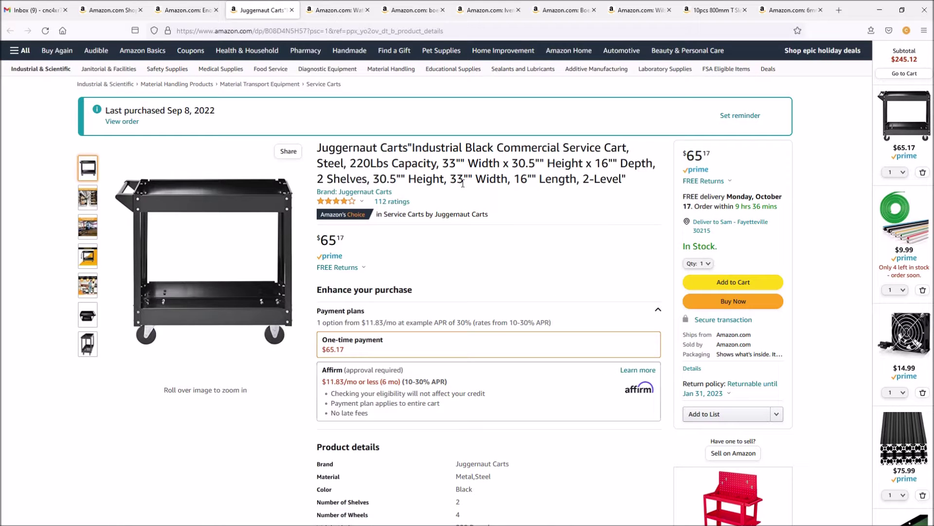
{"action": "mouse_move", "coordinate": [87, 197]}
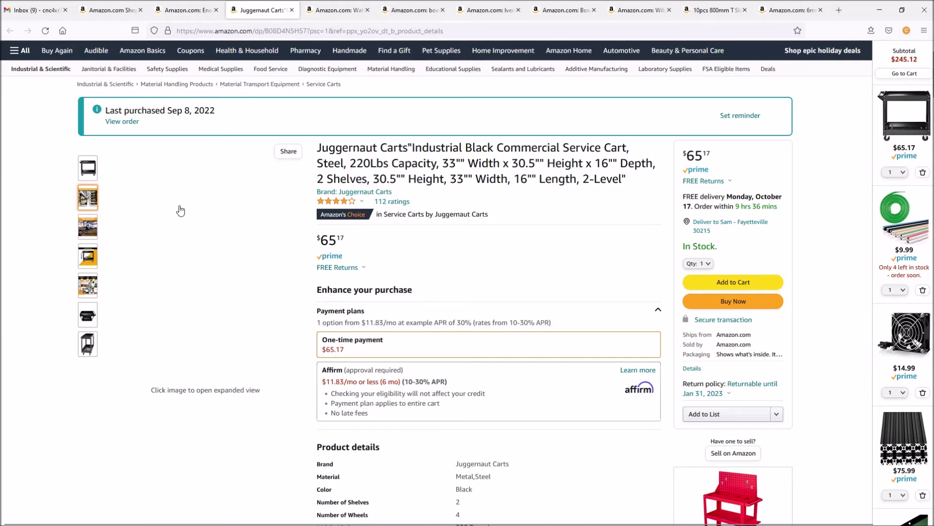
{"action": "mouse_move", "coordinate": [88, 169]}
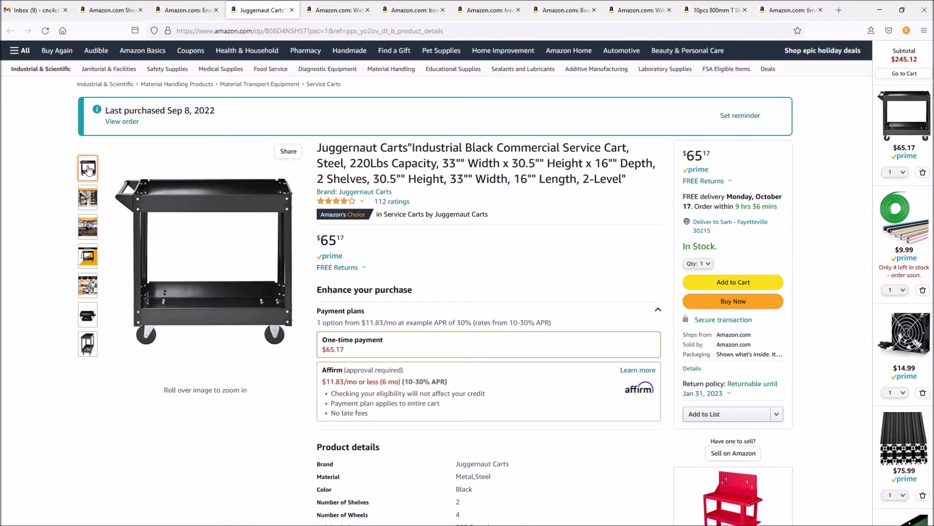
{"action": "left_click", "coordinate": [185, 9]}
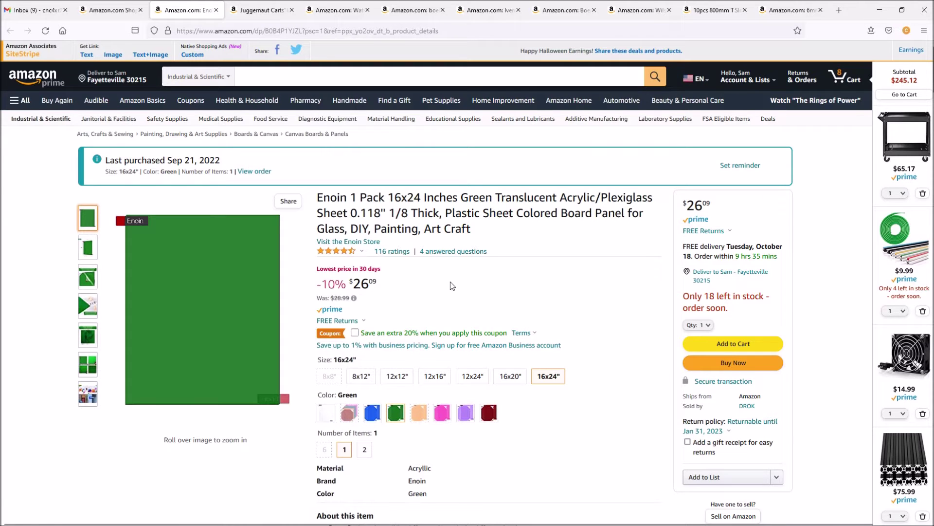
Move past the Wathai 80mm cooling fan page to the boeray 3-way 2020 corner bracket page.
{"action": "key", "text": "ctrl+Tab"}
{"action": "key", "text": "ctrl+Tab"}
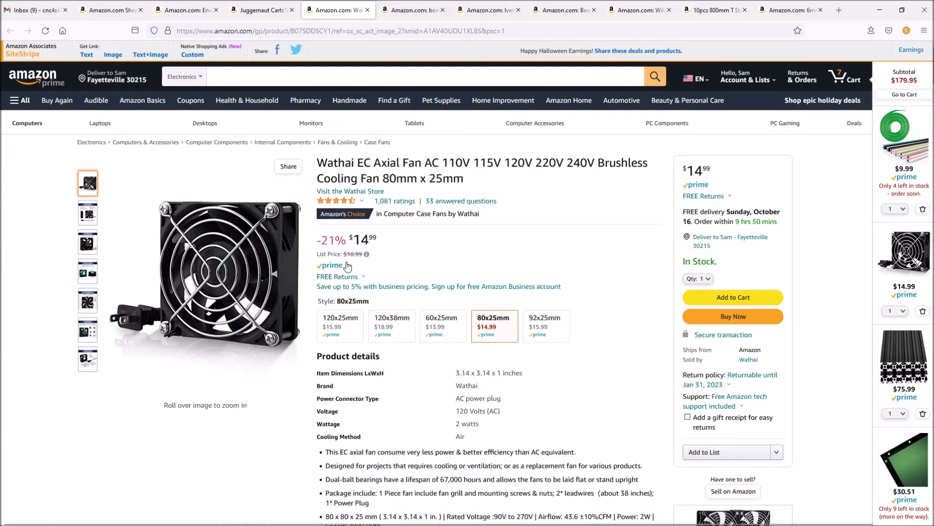
{"action": "key", "text": "ctrl+Tab"}
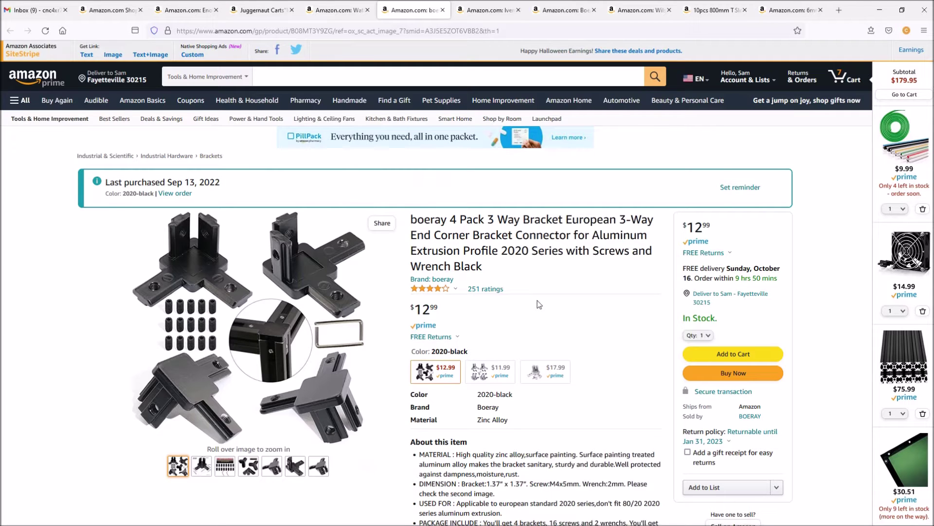
Browse the boeray bracket images, then the Iverntech 20-piece black 2020 corner bracket page at $19.99.
{"action": "mouse_move", "coordinate": [274, 343]}
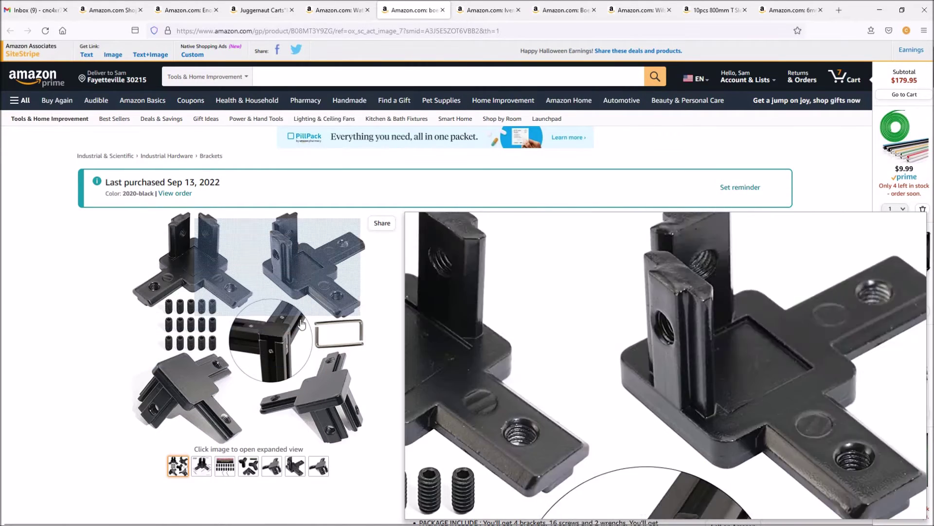
{"action": "scroll", "coordinate": [308, 233], "scroll_direction": "down", "scroll_amount": 2}
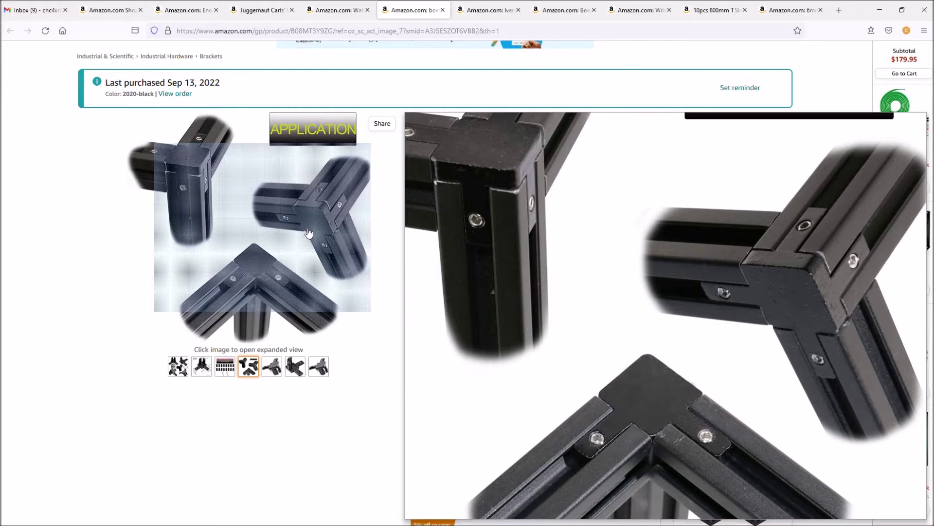
{"action": "key", "text": "ctrl+Tab"}
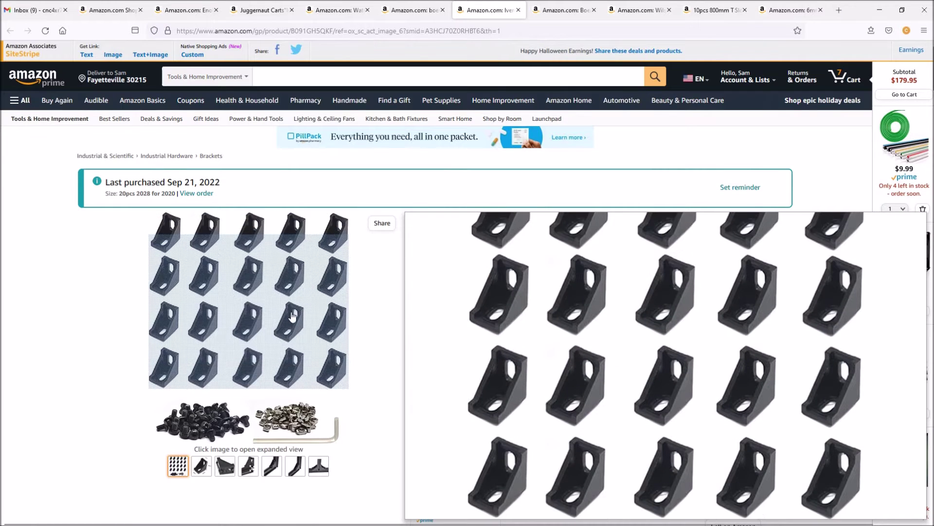
{"action": "scroll", "coordinate": [270, 423], "scroll_direction": "down", "scroll_amount": 2}
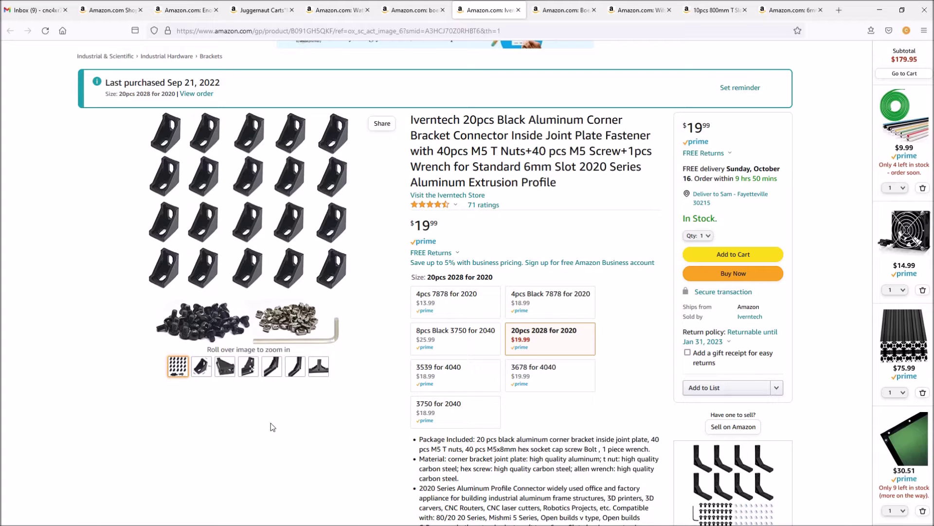
{"action": "mouse_move", "coordinate": [295, 366]}
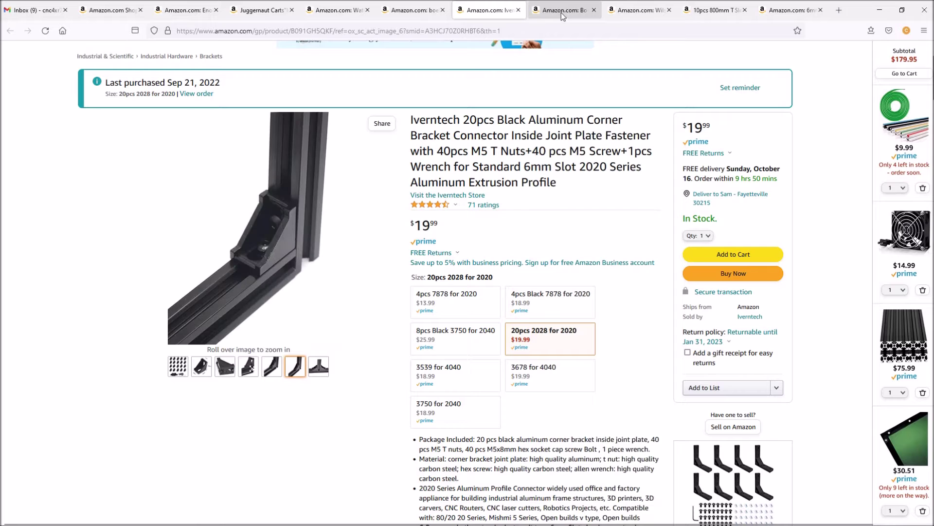
{"action": "mouse_move", "coordinate": [290, 249]}
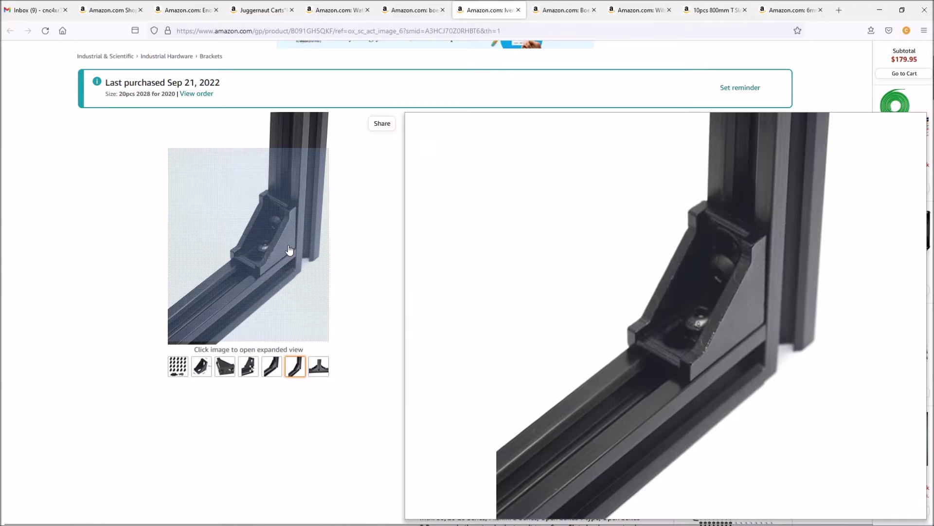
Look over the Boeray hinge and handle kit photos, then bring up the Wilson 36299 curtain page.
{"action": "key", "text": "ctrl+Tab"}
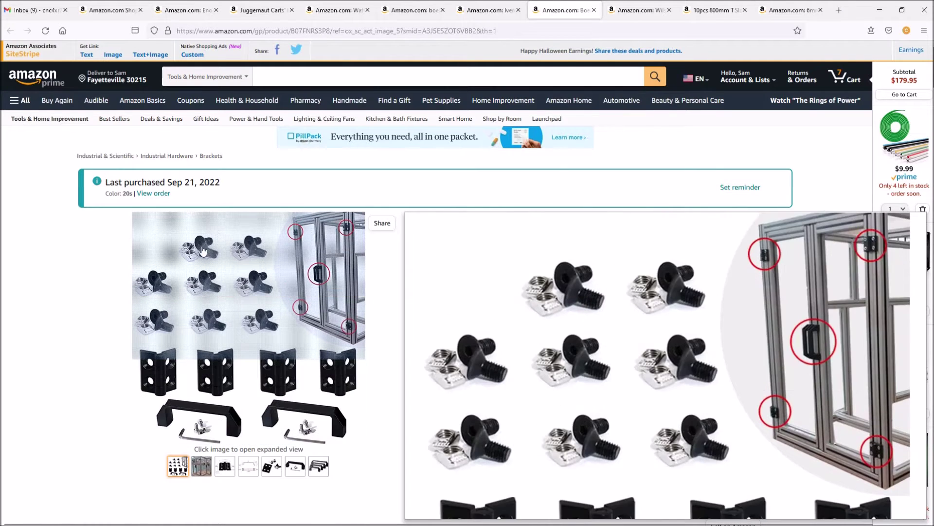
{"action": "scroll", "coordinate": [302, 381], "scroll_direction": "down", "scroll_amount": 3}
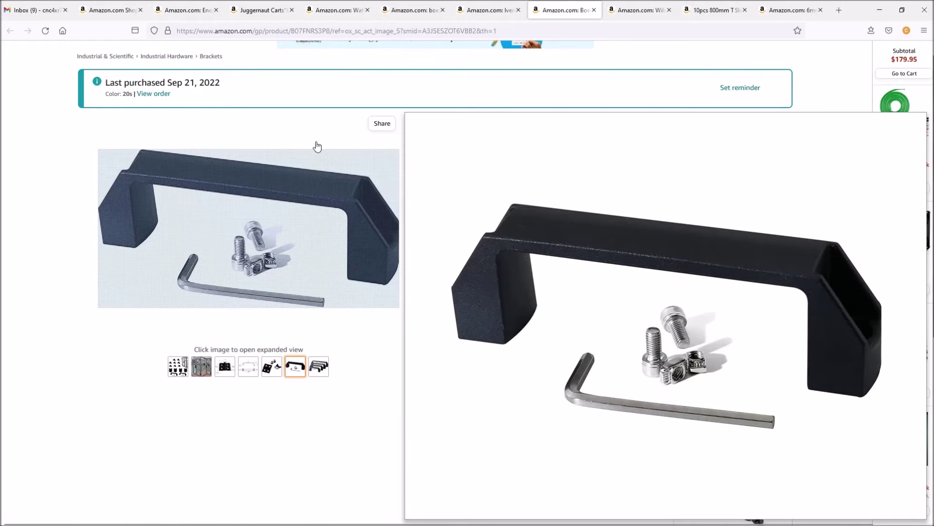
{"action": "mouse_move", "coordinate": [268, 374]}
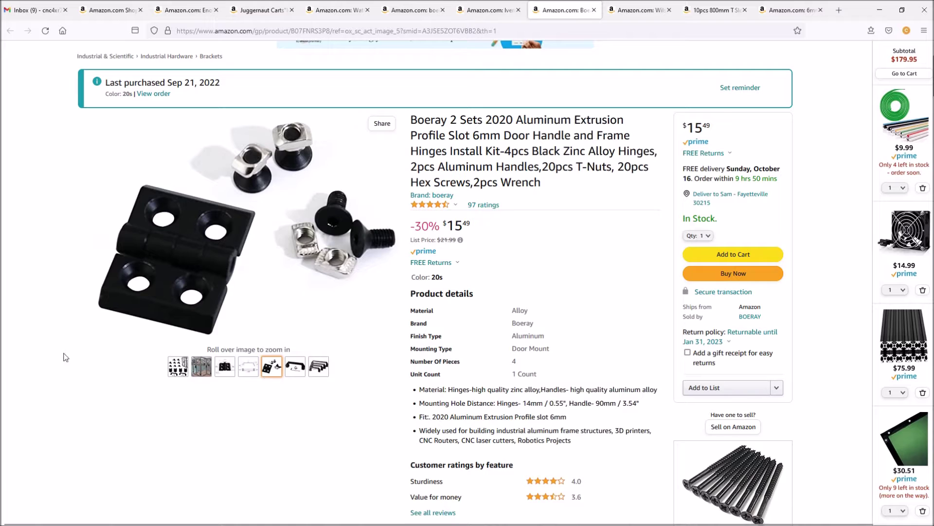
{"action": "mouse_move", "coordinate": [200, 366]}
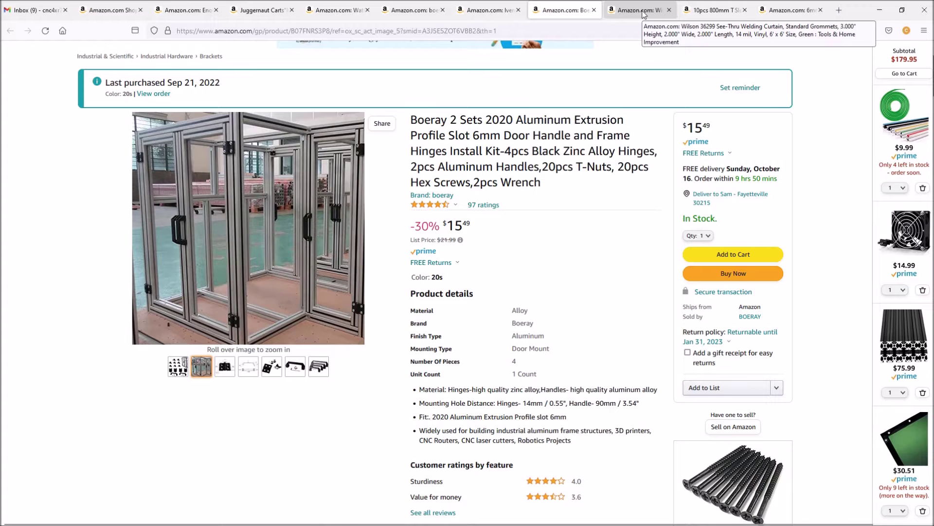
{"action": "left_click", "coordinate": [642, 11]}
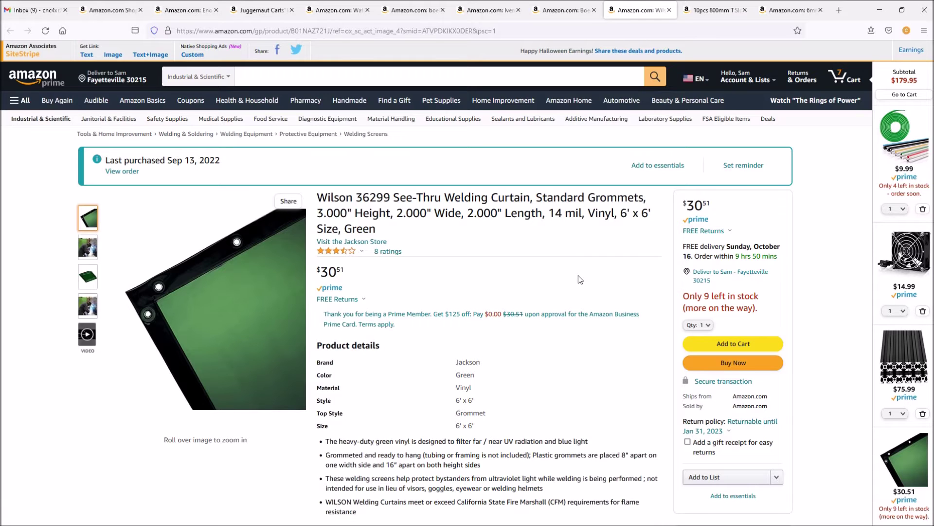
Browse the 800mm 2020 T-slot extrusion page, then the green 6mm slot cover seal (6 meters, $9.99).
{"action": "key", "text": "ctrl+Tab"}
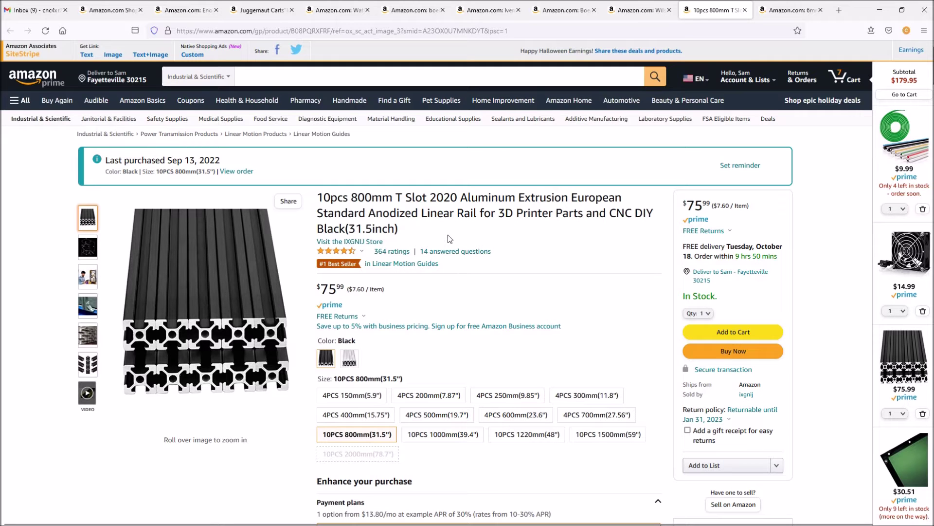
{"action": "mouse_move", "coordinate": [185, 278]}
{"action": "mouse_move", "coordinate": [243, 209]}
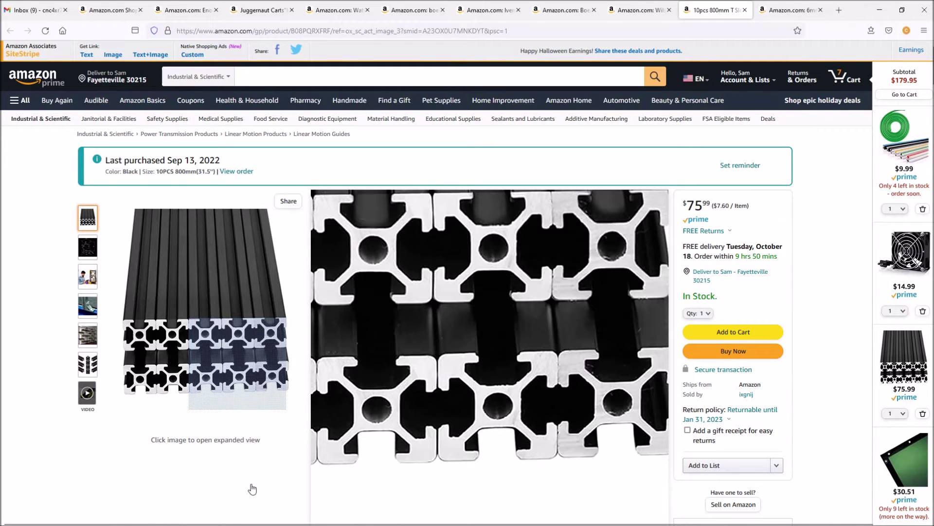
{"action": "left_click", "coordinate": [803, 10]}
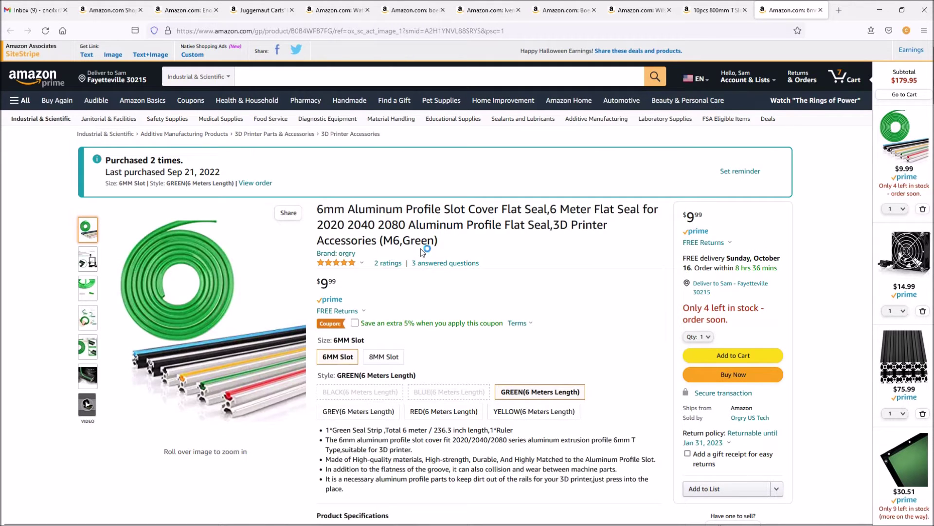
{"action": "mouse_move", "coordinate": [188, 390]}
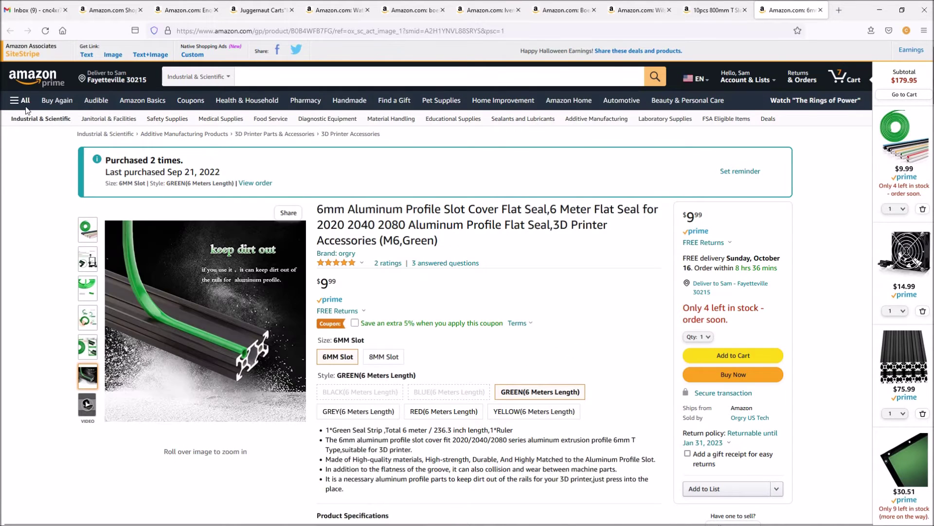
Review all 8 cart items down to the $245.12 subtotal, then return to the Fusion 360 design.
{"action": "left_click", "coordinate": [106, 10]}
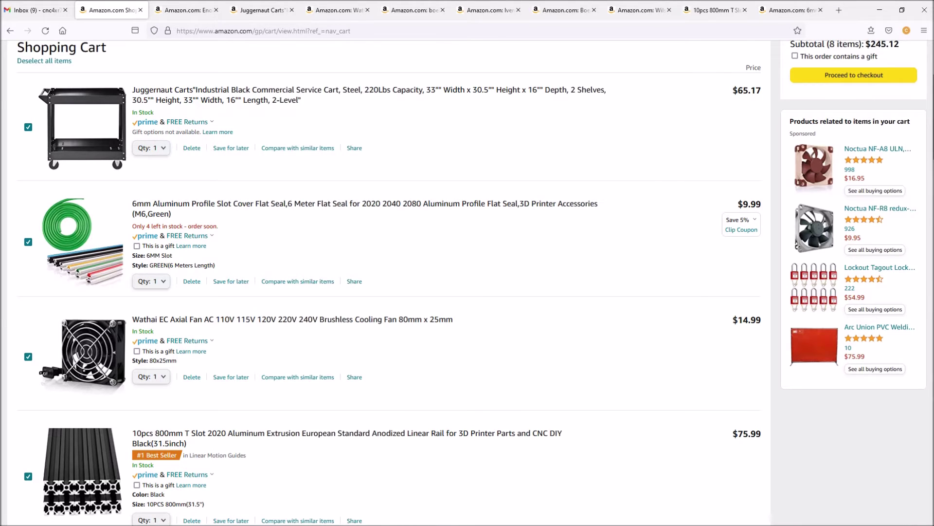
{"action": "scroll", "coordinate": [139, 197], "scroll_direction": "down", "scroll_amount": 2}
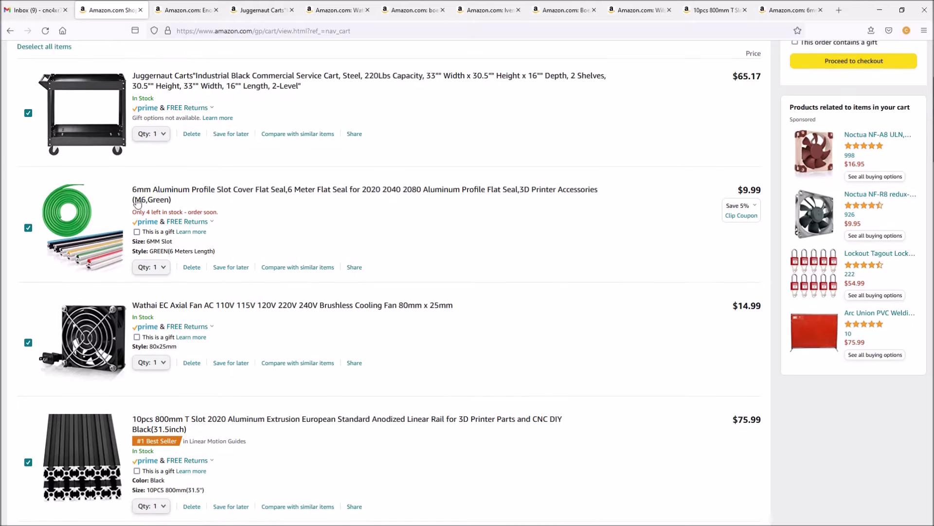
{"action": "scroll", "coordinate": [140, 254], "scroll_direction": "down", "scroll_amount": 1}
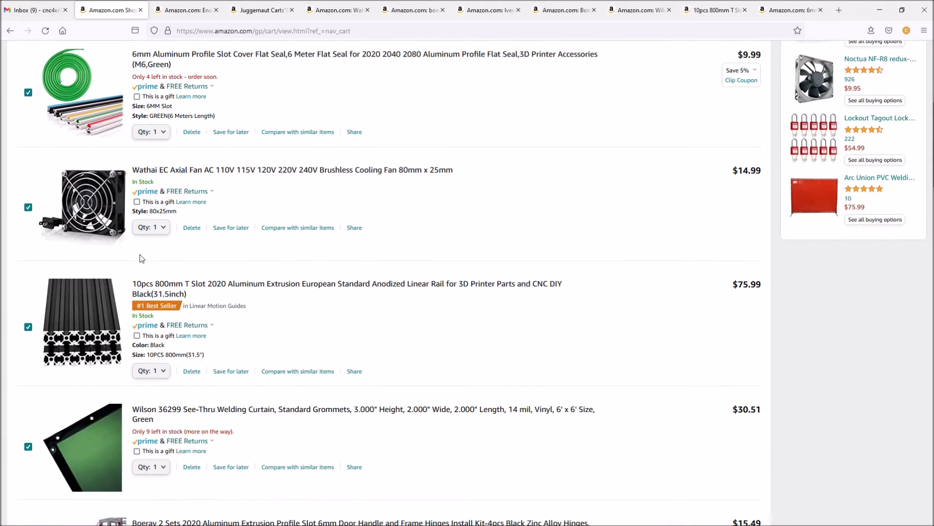
{"action": "scroll", "coordinate": [209, 302], "scroll_direction": "down", "scroll_amount": 2}
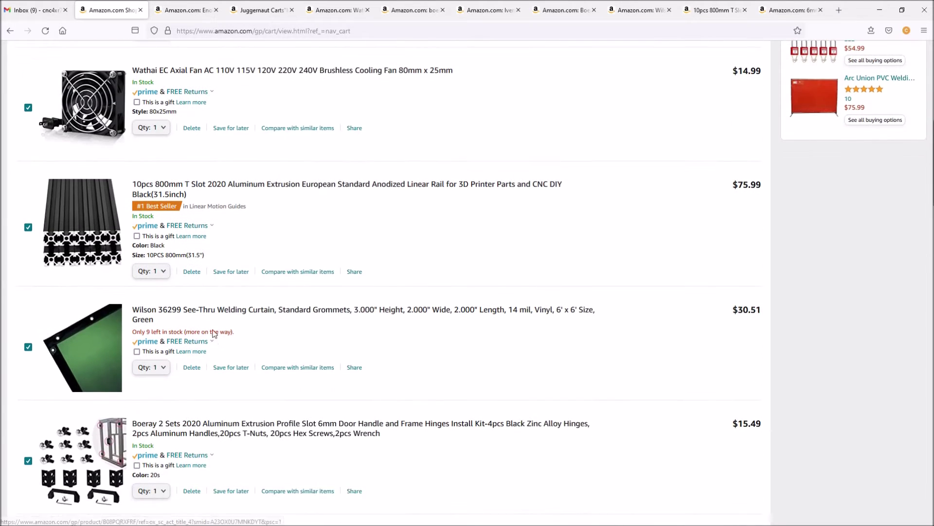
{"action": "scroll", "coordinate": [214, 339], "scroll_direction": "down", "scroll_amount": 3}
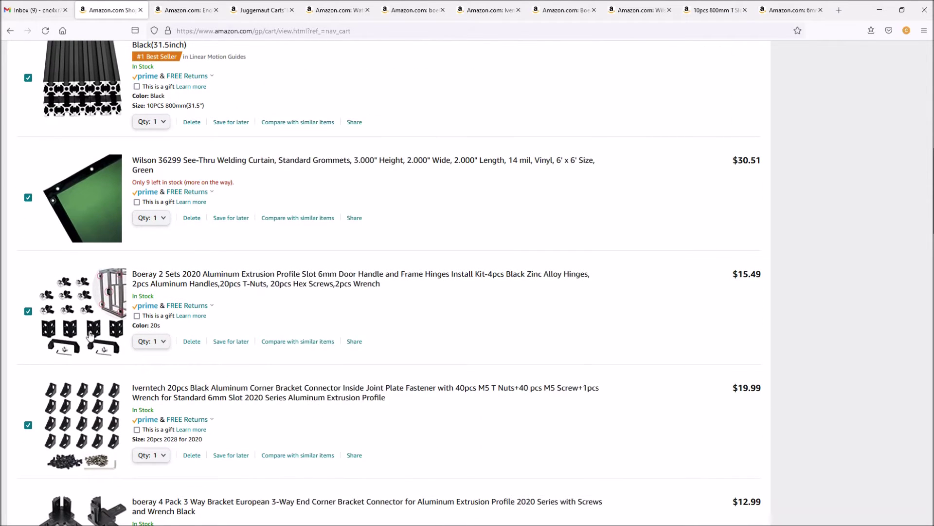
{"action": "scroll", "coordinate": [253, 356], "scroll_direction": "down", "scroll_amount": 1}
{"action": "scroll", "coordinate": [252, 356], "scroll_direction": "down", "scroll_amount": 3}
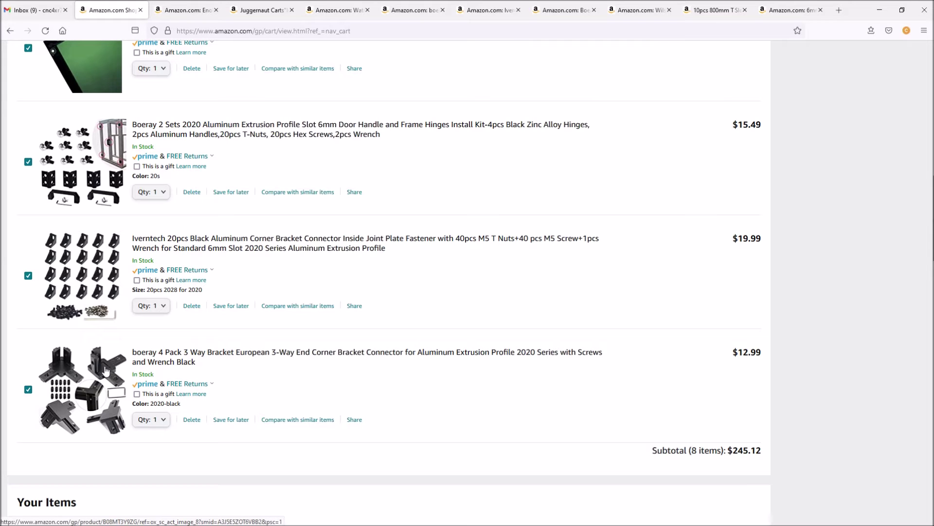
{"action": "scroll", "coordinate": [275, 350], "scroll_direction": "up", "scroll_amount": 15}
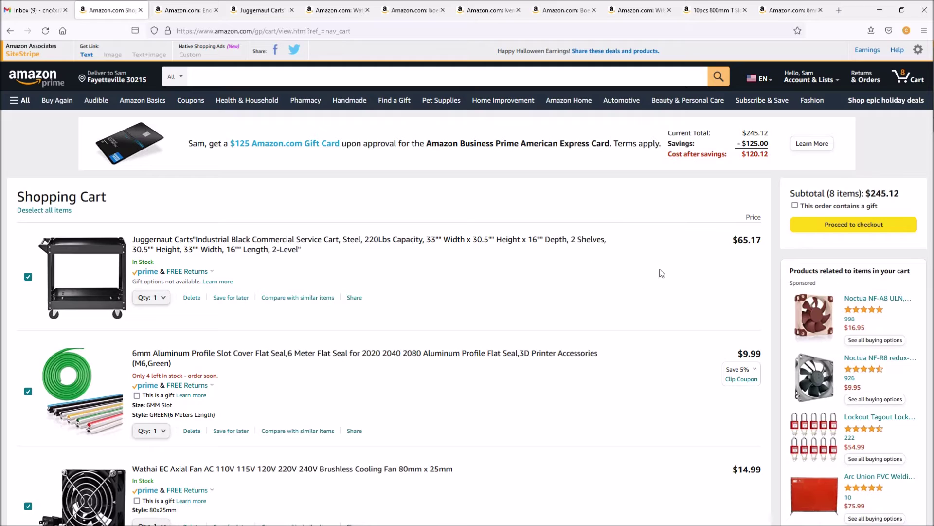
{"action": "scroll", "coordinate": [577, 176], "scroll_direction": "down", "scroll_amount": 3}
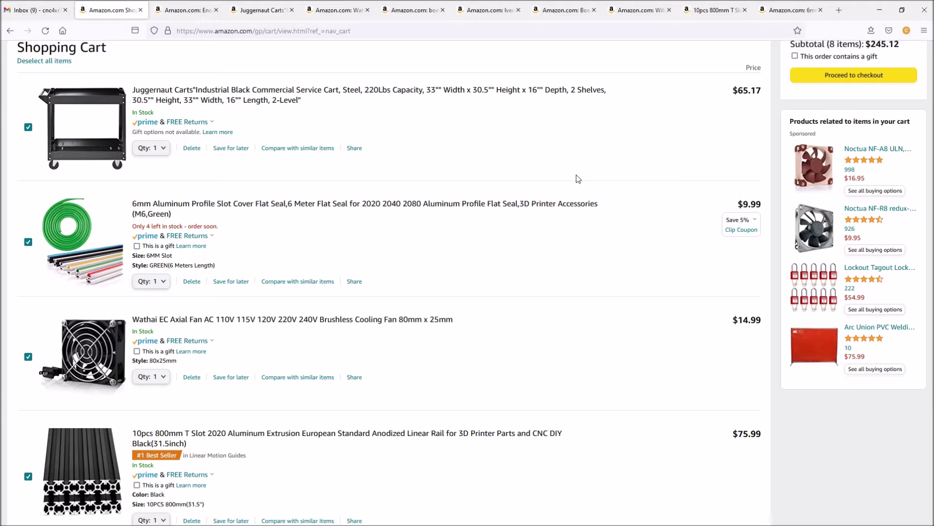
{"action": "scroll", "coordinate": [210, 370], "scroll_direction": "down", "scroll_amount": 5}
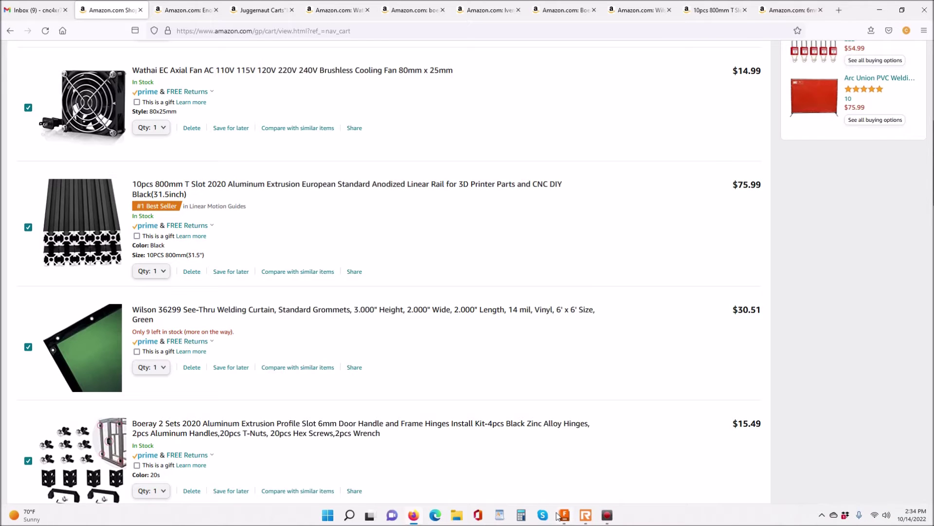
{"action": "left_click", "coordinate": [564, 515]}
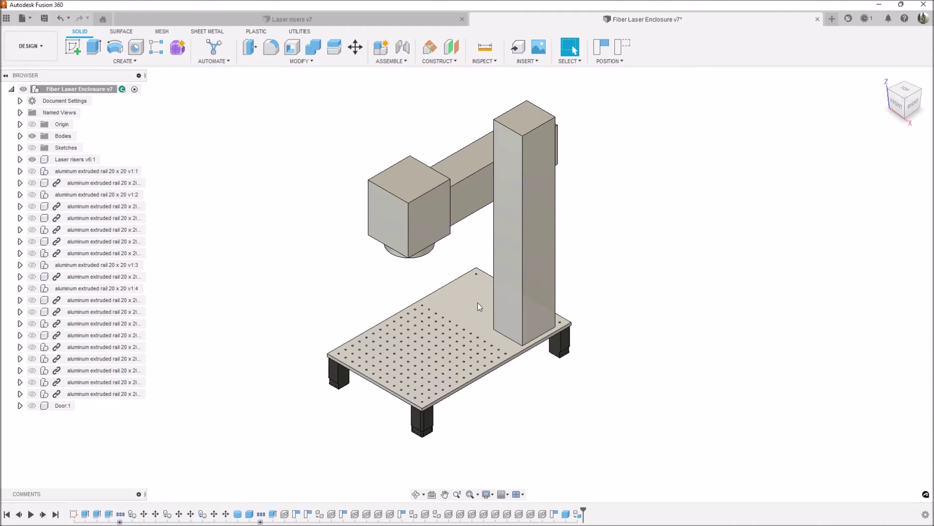
Zoom and orbit to inspect the perforated base plate and the four risers from below.
{"action": "scroll", "coordinate": [431, 432], "scroll_direction": "up", "scroll_amount": 5}
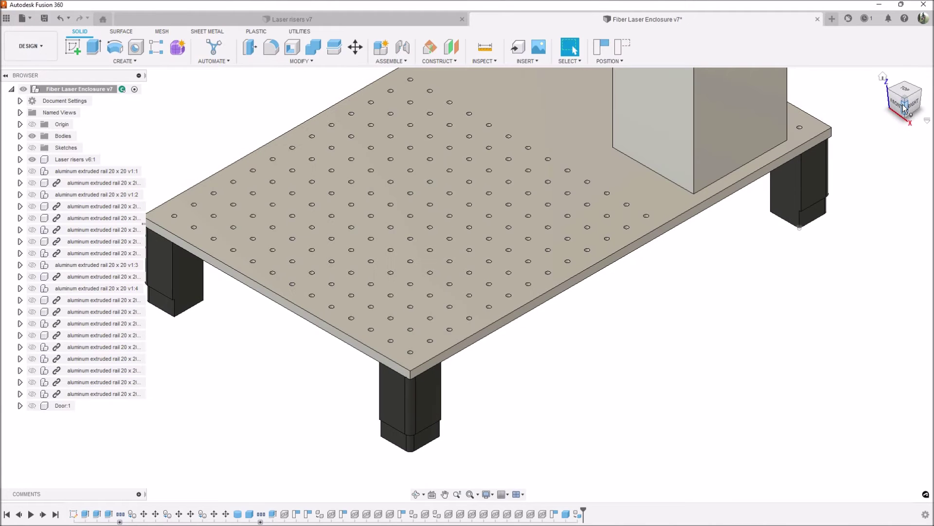
{"action": "mouse_move", "coordinate": [467, 284]}
{"action": "middle_mouse_down", "text": "shift"}
{"action": "mouse_move", "coordinate": [479, 214]}
{"action": "mouse_move", "coordinate": [436, 295]}
{"action": "middle_mouse_up", "text": "shift"}
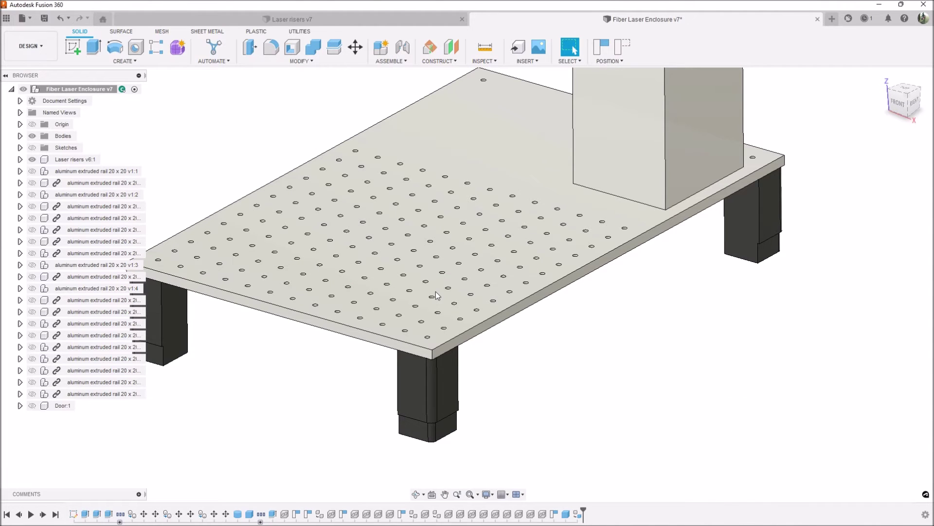
{"action": "scroll", "coordinate": [436, 293], "scroll_direction": "down", "scroll_amount": 3}
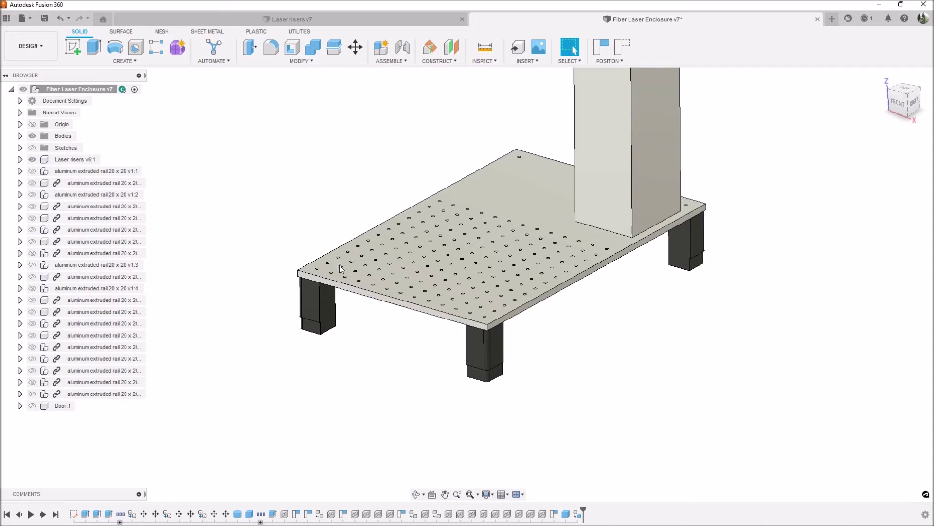
{"action": "scroll", "coordinate": [489, 334], "scroll_direction": "up", "scroll_amount": 3}
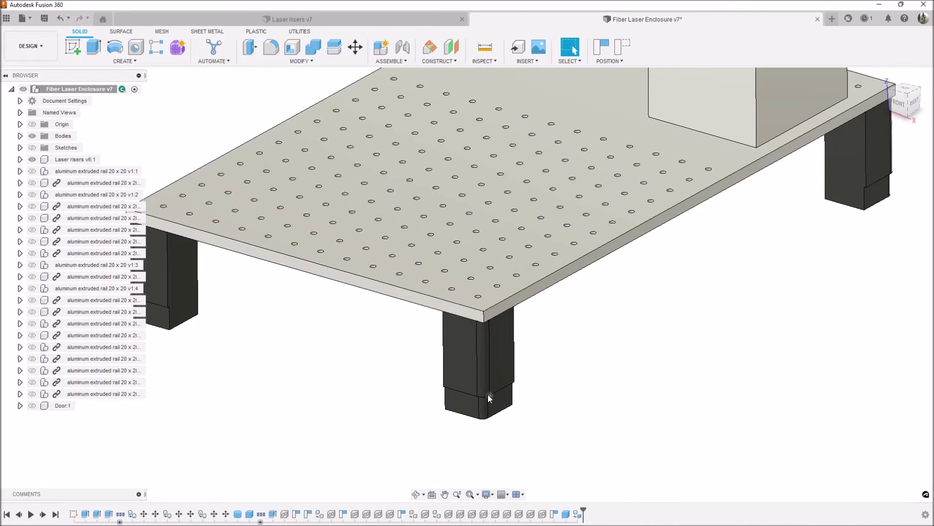
{"action": "scroll", "coordinate": [487, 394], "scroll_direction": "down", "scroll_amount": 3}
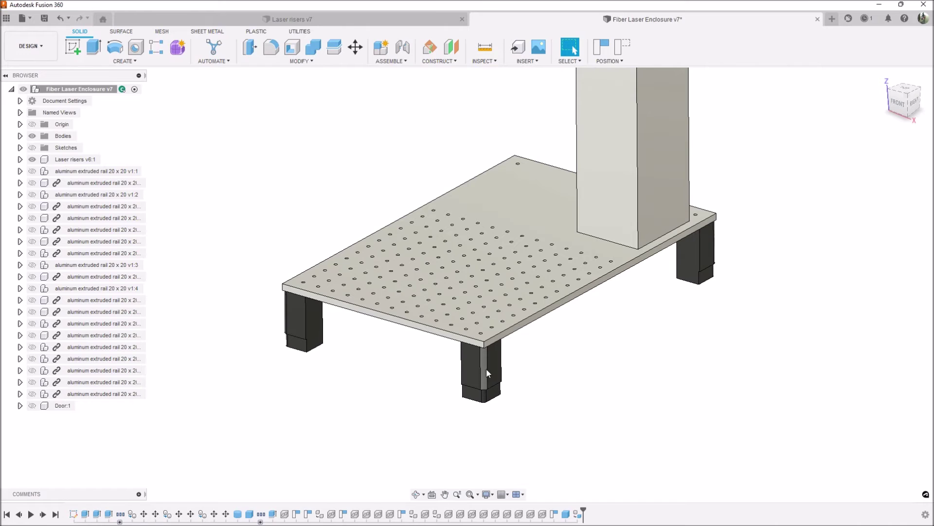
{"action": "scroll", "coordinate": [370, 322], "scroll_direction": "down", "scroll_amount": 2}
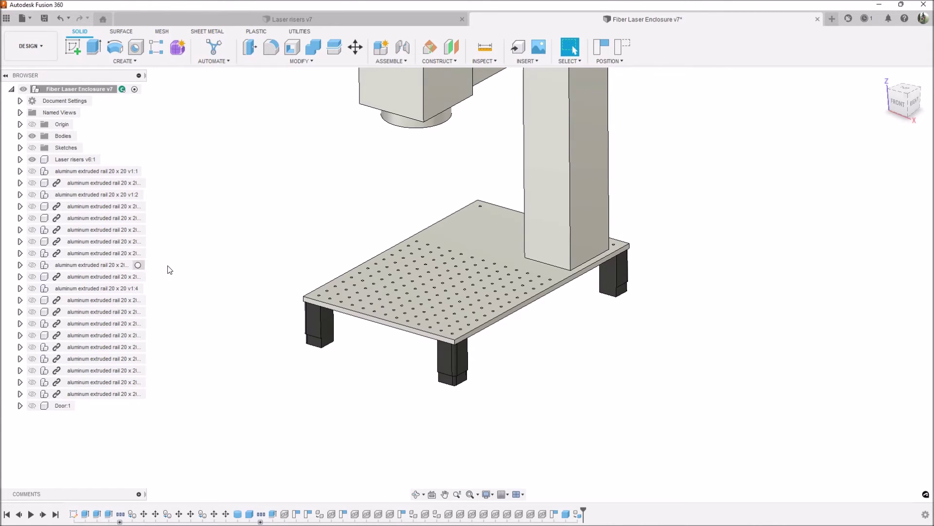
{"action": "scroll", "coordinate": [314, 234], "scroll_direction": "down", "scroll_amount": 4}
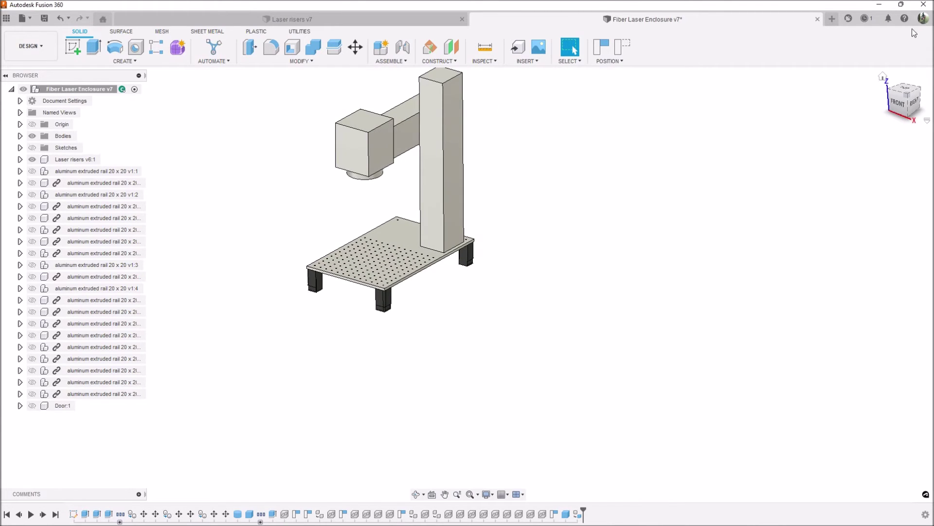
Return to the home view and unhide every aluminum 20 x 20 extruded rail component in the Browser.
{"action": "left_click", "coordinate": [884, 76]}
{"action": "left_click", "coordinate": [32, 170]}
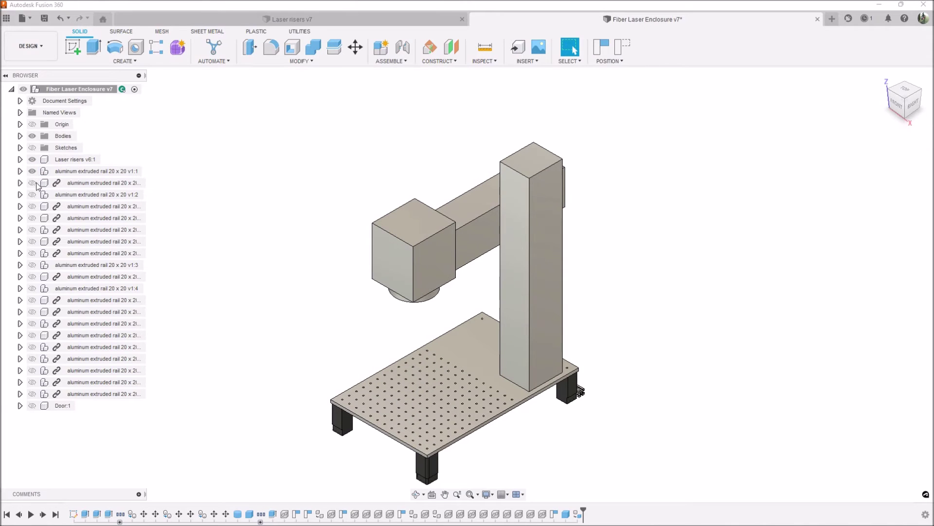
{"action": "left_click", "coordinate": [32, 182]}
{"action": "left_click", "coordinate": [32, 194]}
{"action": "scroll", "coordinate": [539, 379], "scroll_direction": "up", "scroll_amount": 5}
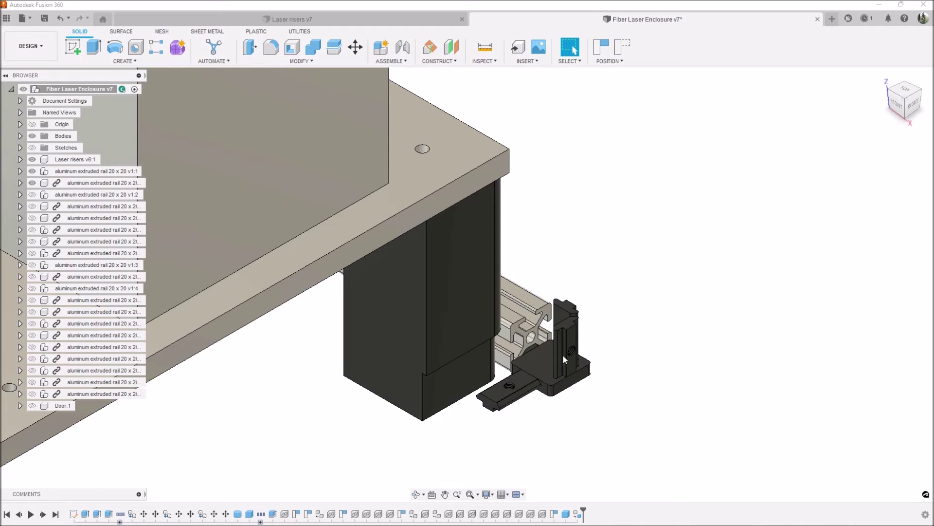
{"action": "scroll", "coordinate": [599, 338], "scroll_direction": "down", "scroll_amount": 2}
{"action": "left_click", "coordinate": [32, 206]}
{"action": "scroll", "coordinate": [486, 292], "scroll_direction": "down", "scroll_amount": 5}
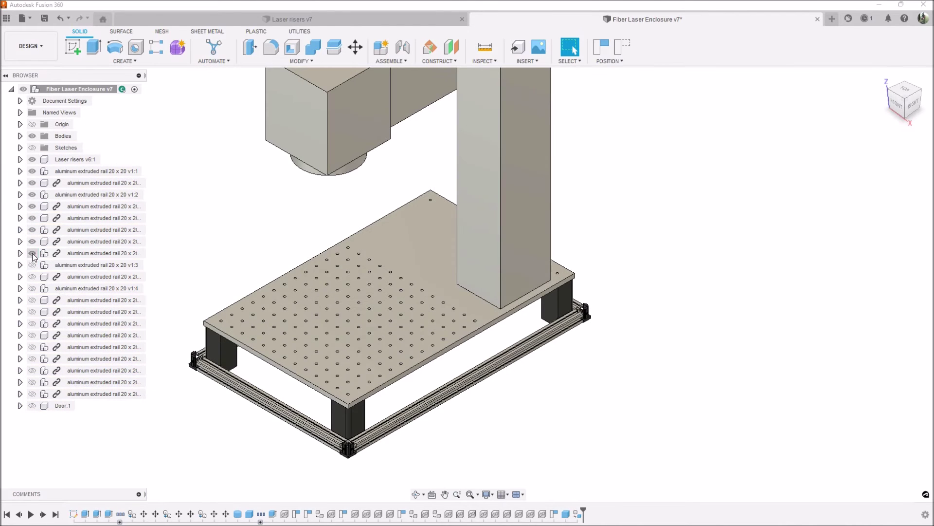
{"action": "left_click", "coordinate": [884, 74]}
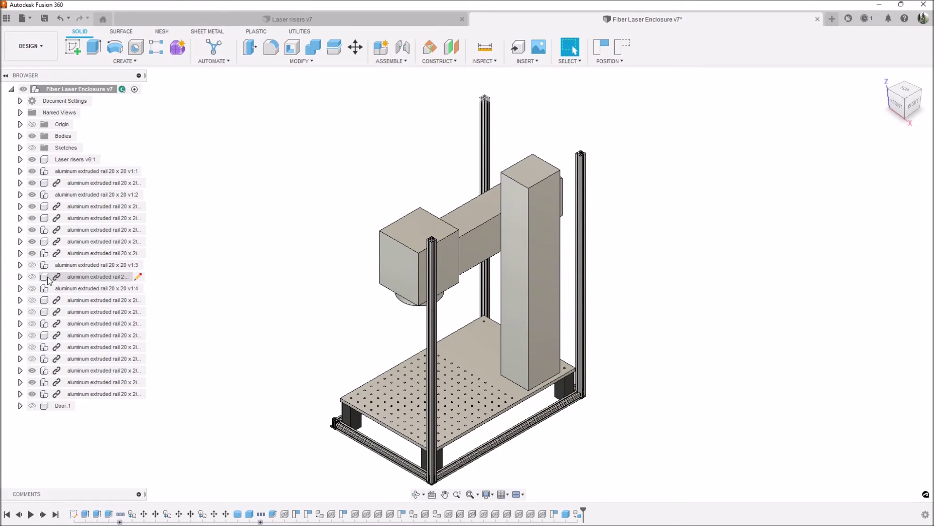
{"action": "left_click_drag", "start_coordinate": [32, 394], "coordinate": [32, 264]}
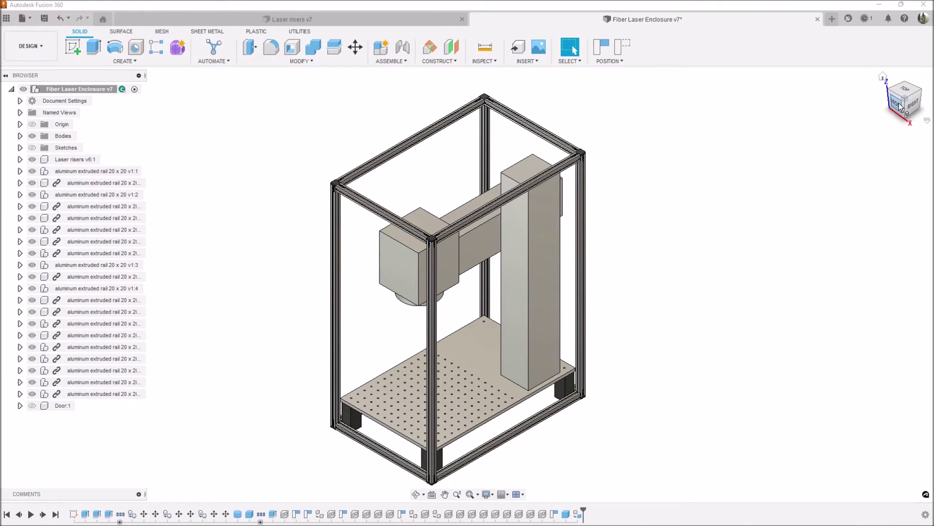
{"action": "middle_click_drag", "start_coordinate": [467, 284], "coordinate": [555, 204], "text": "shift"}
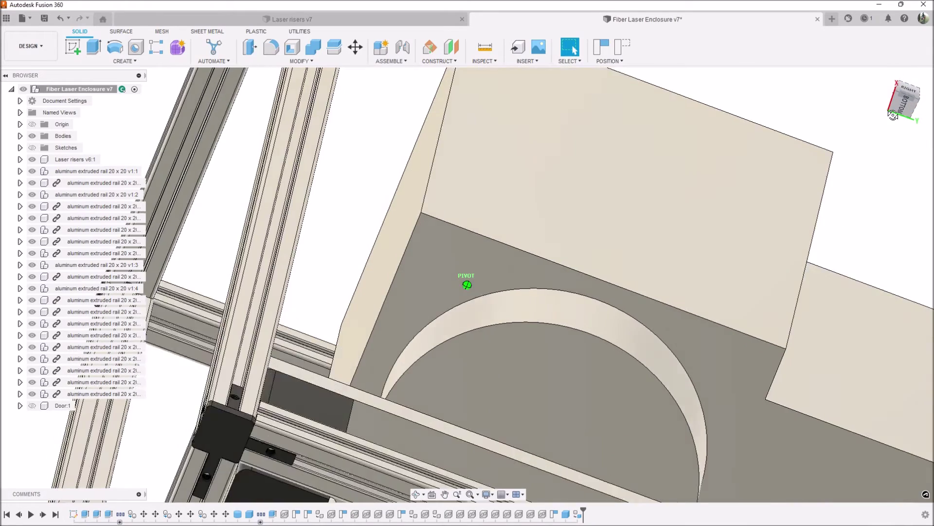
{"action": "middle_click_drag", "start_coordinate": [467, 285], "coordinate": [535, 122], "text": "shift"}
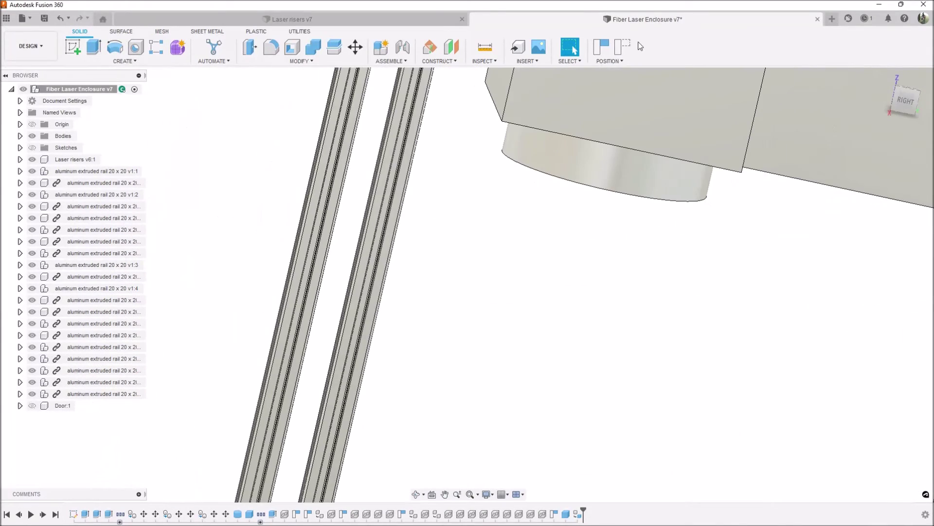
{"action": "scroll", "coordinate": [419, 219], "scroll_direction": "down", "scroll_amount": 4}
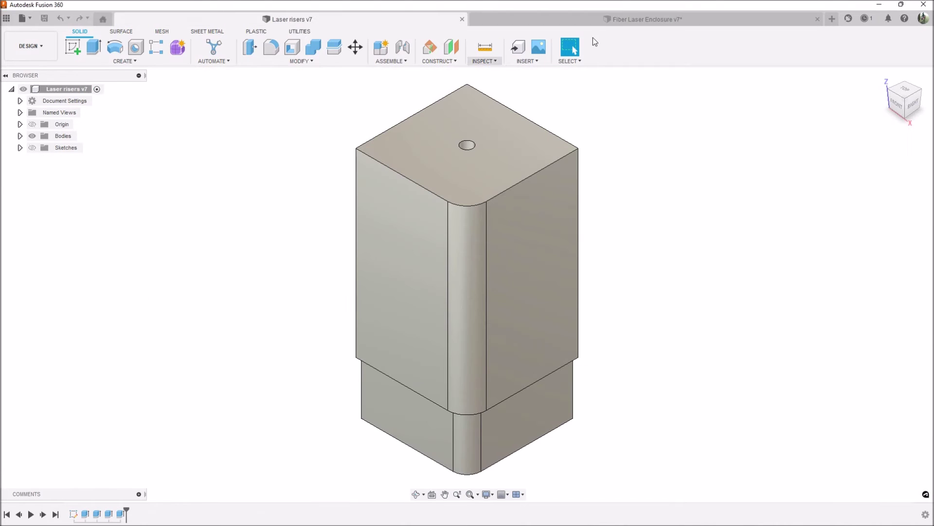
{"action": "left_click", "coordinate": [617, 18]}
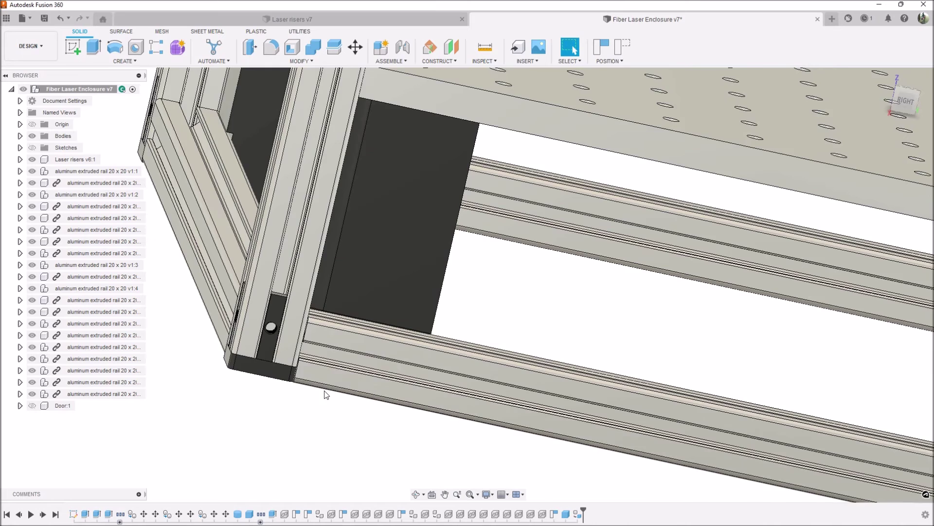
{"action": "scroll", "coordinate": [357, 394], "scroll_direction": "down", "scroll_amount": 4}
{"action": "scroll", "coordinate": [357, 393], "scroll_direction": "down", "scroll_amount": 2}
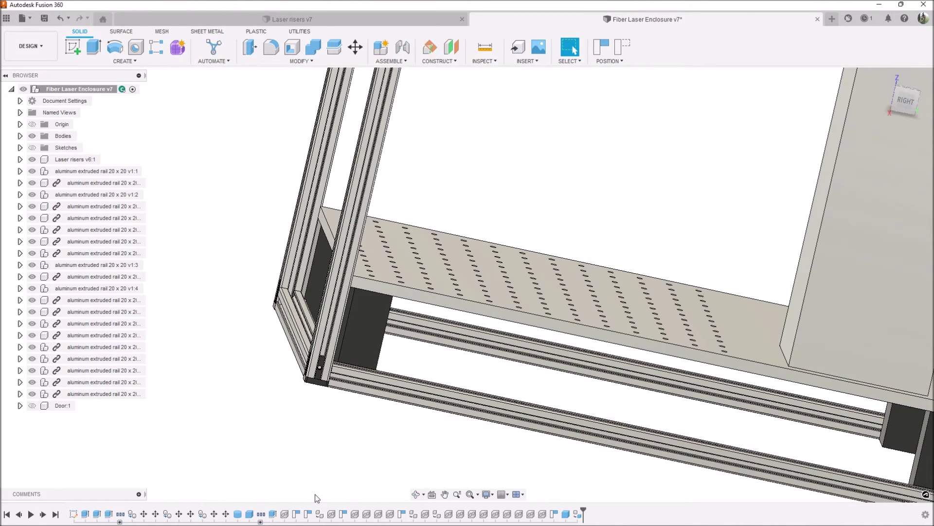
{"action": "scroll", "coordinate": [317, 495], "scroll_direction": "down", "scroll_amount": 3}
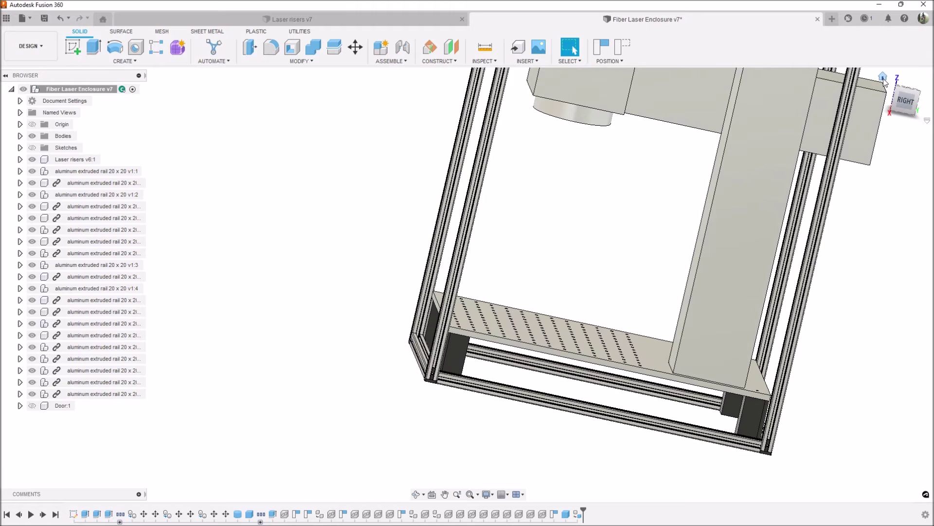
{"action": "left_click", "coordinate": [883, 77]}
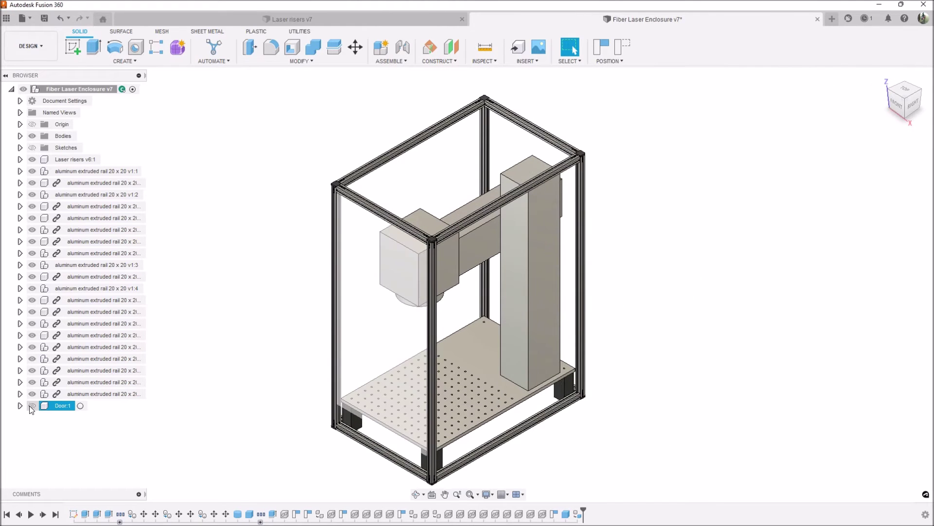
Unhide Door:1 and orbit around the enclosure, finishing on the ViewCube TOP view.
{"action": "left_click", "coordinate": [32, 405]}
{"action": "left_click", "coordinate": [898, 108]}
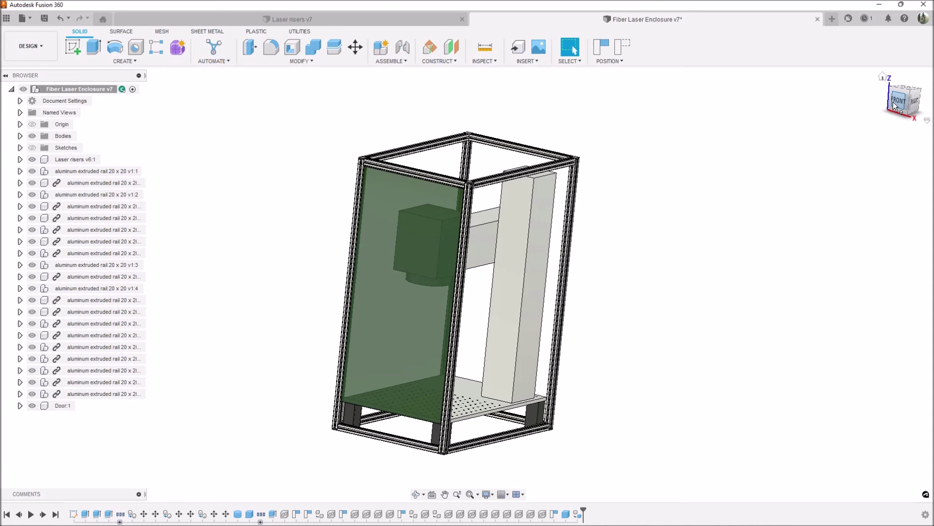
{"action": "left_click_drag", "start_coordinate": [894, 106], "coordinate": [912, 107]}
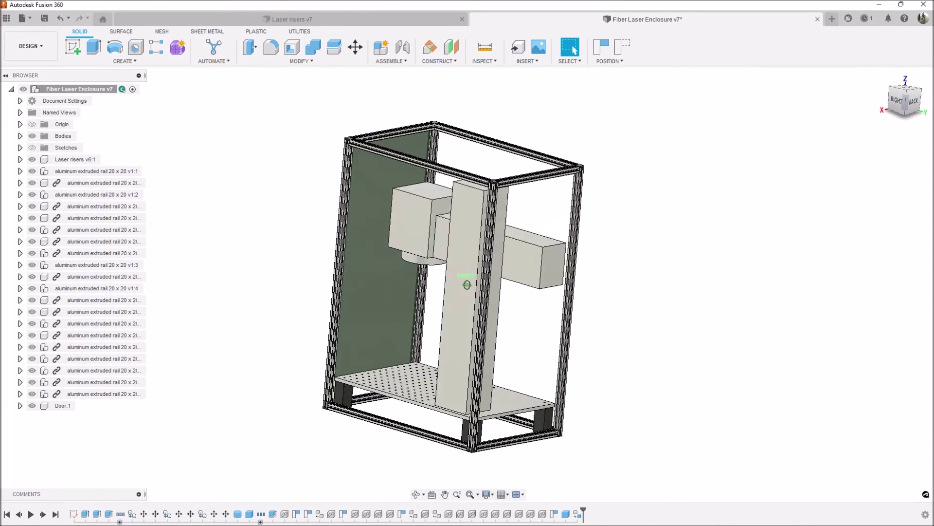
{"action": "middle_click_drag", "start_coordinate": [467, 284], "coordinate": [470, 267], "text": "shift"}
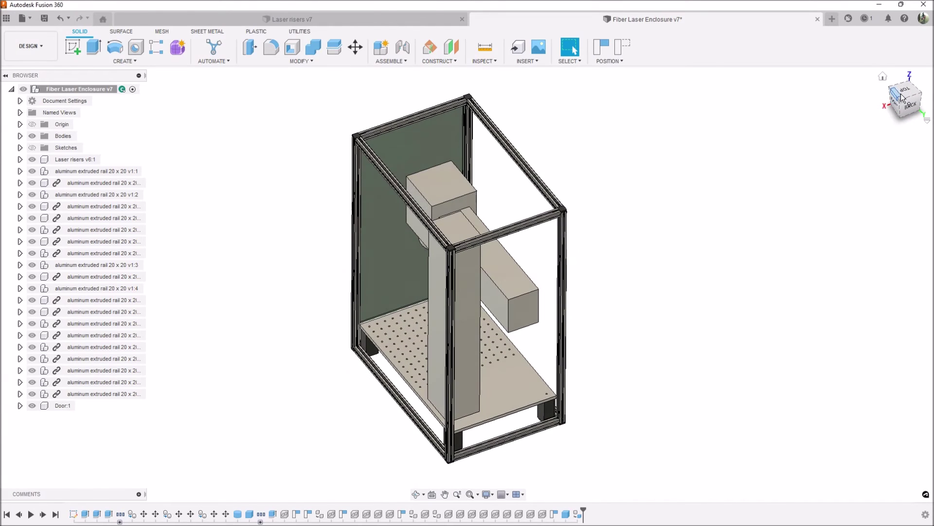
{"action": "left_click", "coordinate": [902, 96]}
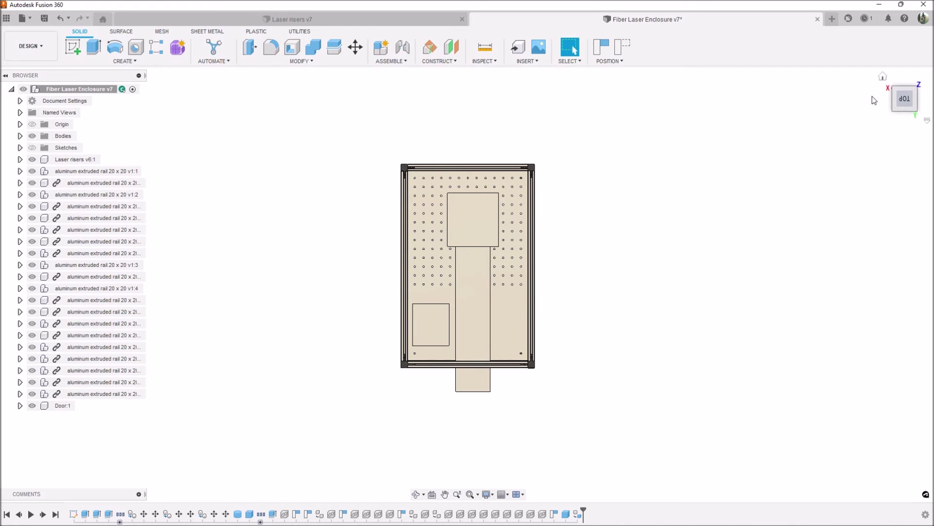
{"action": "left_click", "coordinate": [905, 81]}
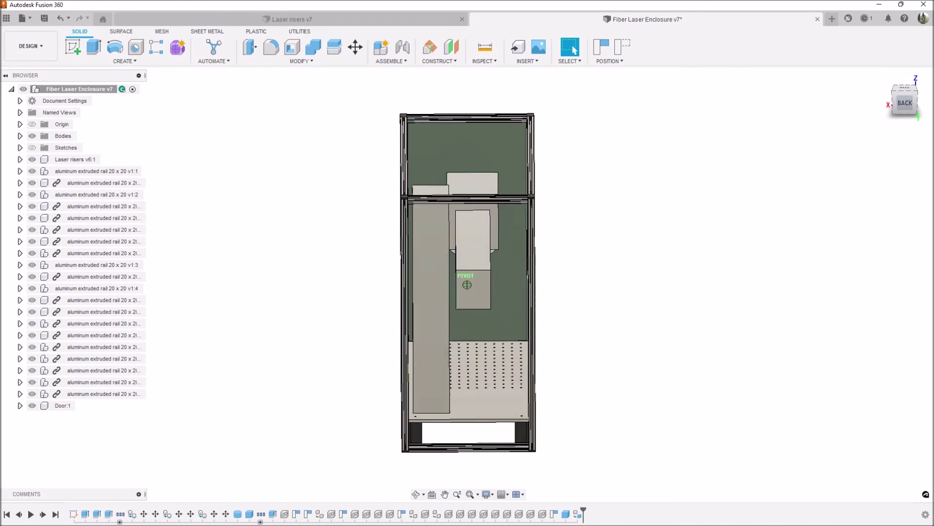
{"action": "middle_click_drag", "start_coordinate": [466, 284], "coordinate": [446, 197], "text": "shift"}
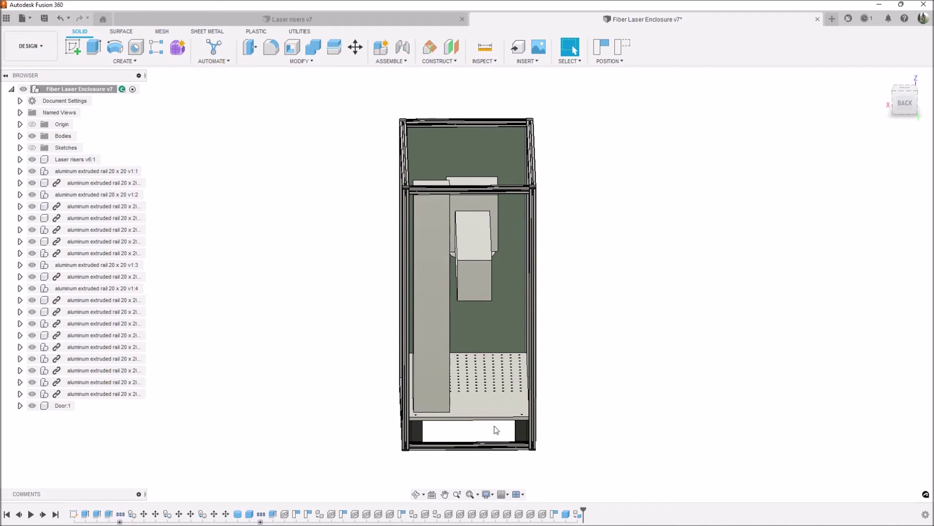
{"action": "mouse_move", "coordinate": [901, 106]}
{"action": "left_mouse_down"}
{"action": "mouse_move", "coordinate": [923, 100]}
{"action": "mouse_move", "coordinate": [904, 102]}
{"action": "left_mouse_up"}
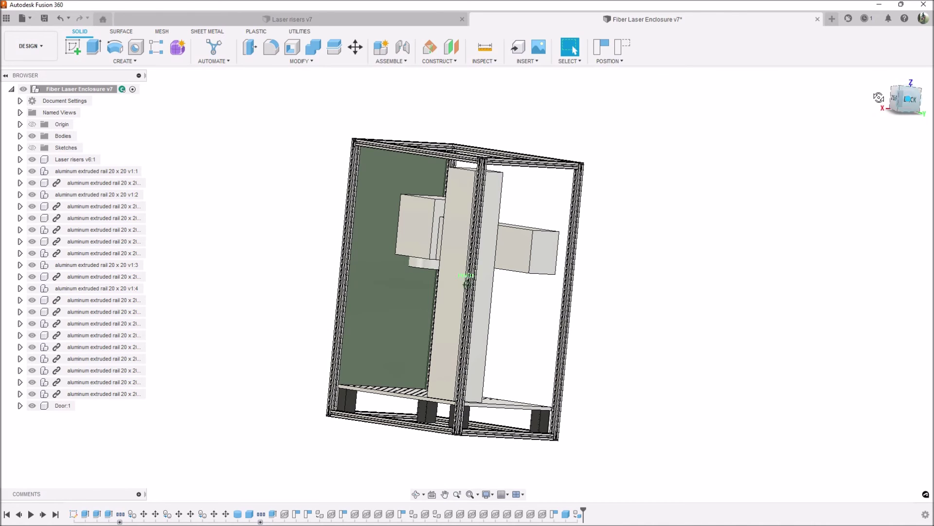
{"action": "left_click_drag", "start_coordinate": [878, 98], "coordinate": [873, 100]}
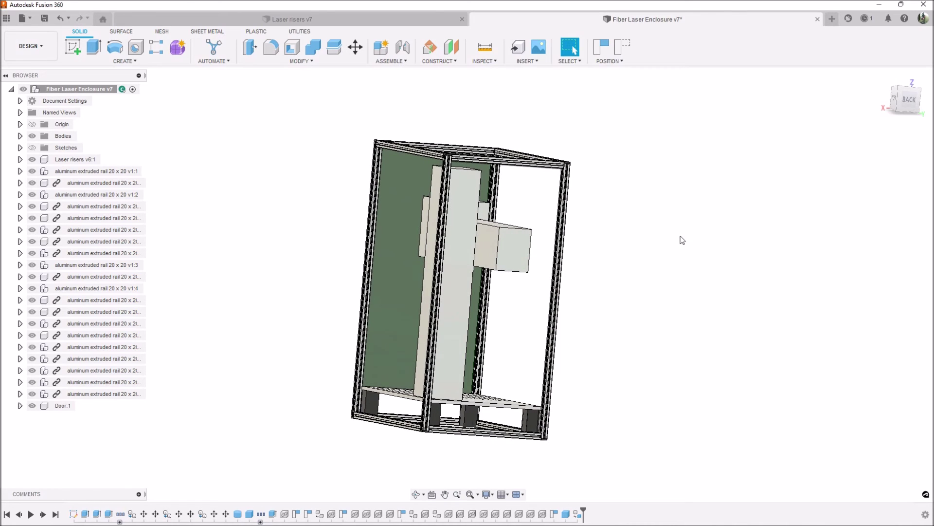
{"action": "mouse_move", "coordinate": [682, 240]}
{"action": "middle_mouse_down", "text": "shift"}
{"action": "mouse_move", "coordinate": [546, 244]}
{"action": "mouse_move", "coordinate": [535, 292]}
{"action": "mouse_move", "coordinate": [531, 253]}
{"action": "mouse_move", "coordinate": [584, 249]}
{"action": "middle_mouse_up", "text": "shift"}
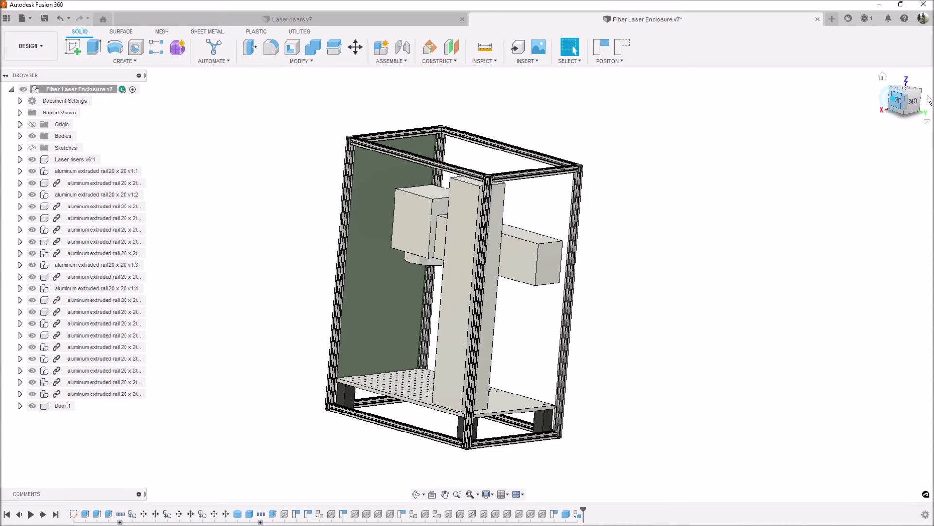
{"action": "middle_click_drag", "start_coordinate": [895, 97], "coordinate": [759, 107], "text": "shift"}
{"action": "middle_click_drag", "start_coordinate": [536, 341], "coordinate": [486, 417], "text": "shift"}
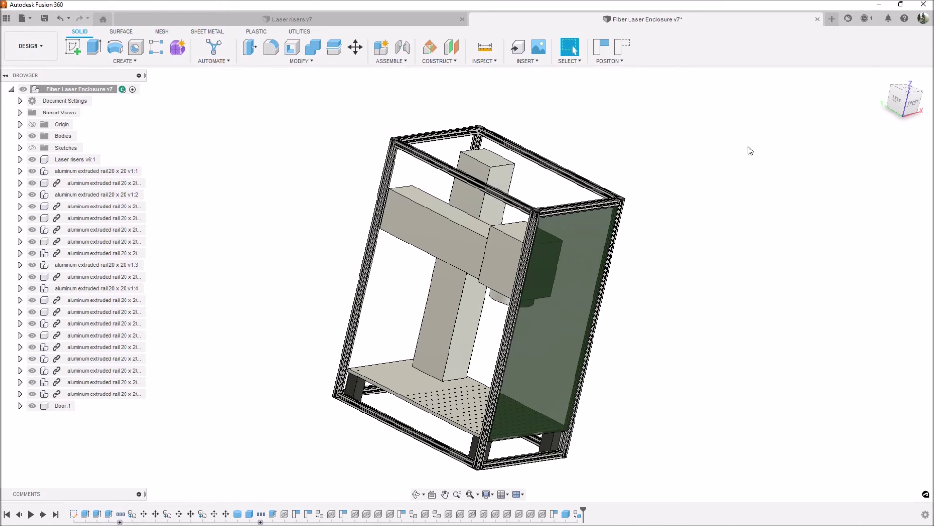
{"action": "left_click", "coordinate": [901, 104]}
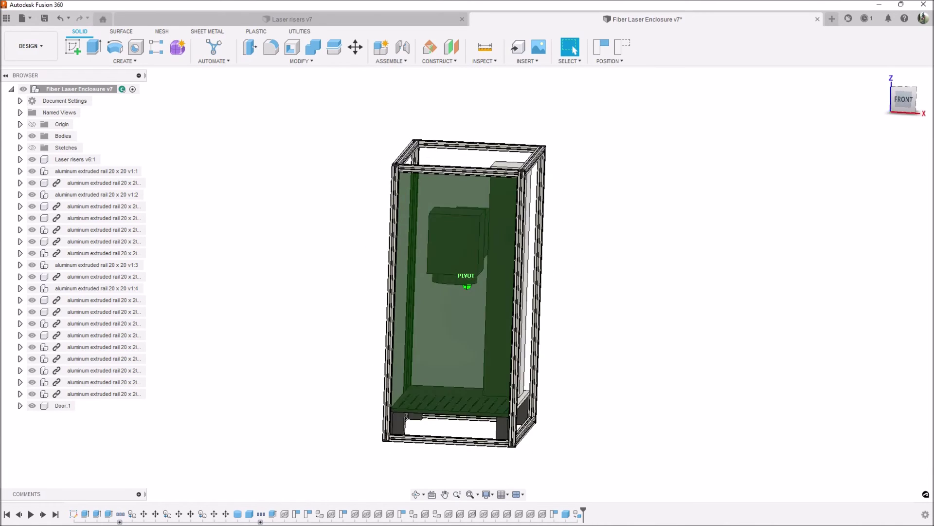
{"action": "middle_click_drag", "start_coordinate": [467, 286], "coordinate": [365, 343], "text": "shift"}
{"action": "left_click", "coordinate": [883, 77]}
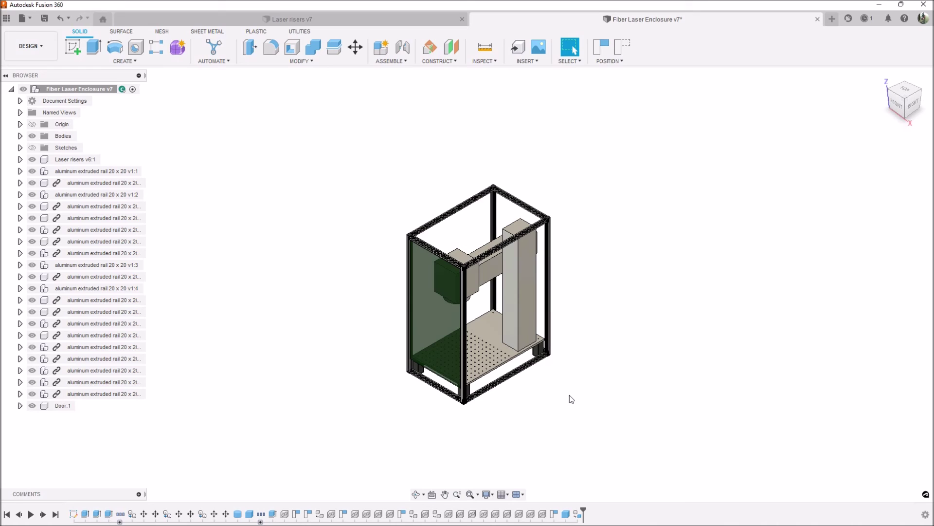
{"action": "left_click", "coordinate": [311, 17]}
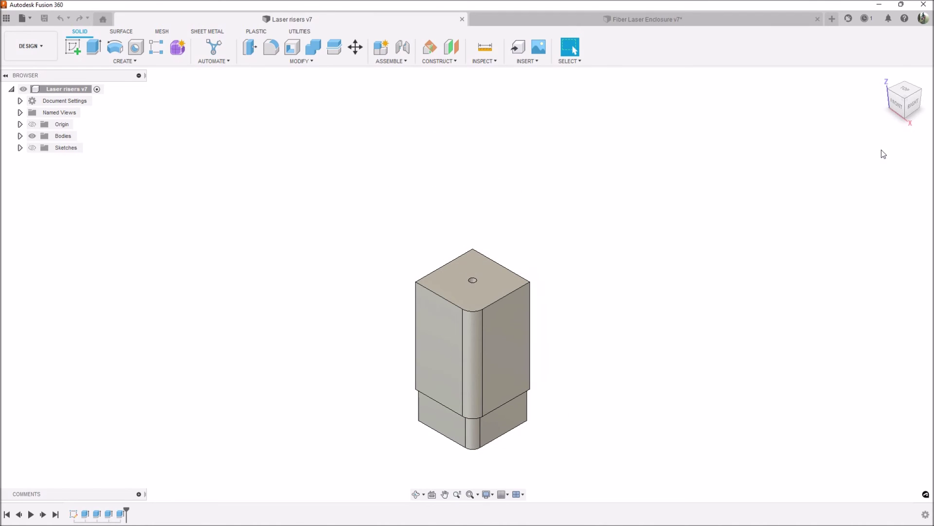
{"action": "left_click", "coordinate": [613, 16]}
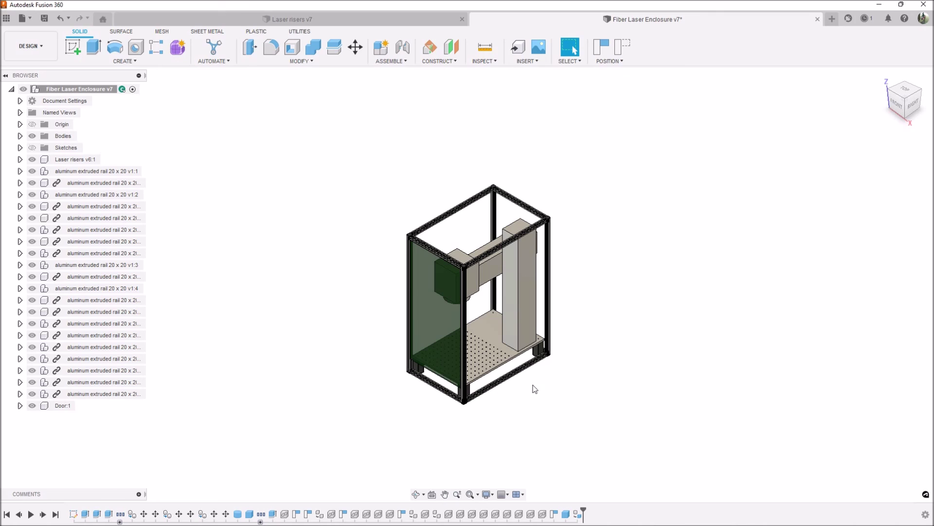
{"action": "scroll", "coordinate": [508, 369], "scroll_direction": "up", "scroll_amount": 3}
{"action": "scroll", "coordinate": [507, 369], "scroll_direction": "up", "scroll_amount": 1}
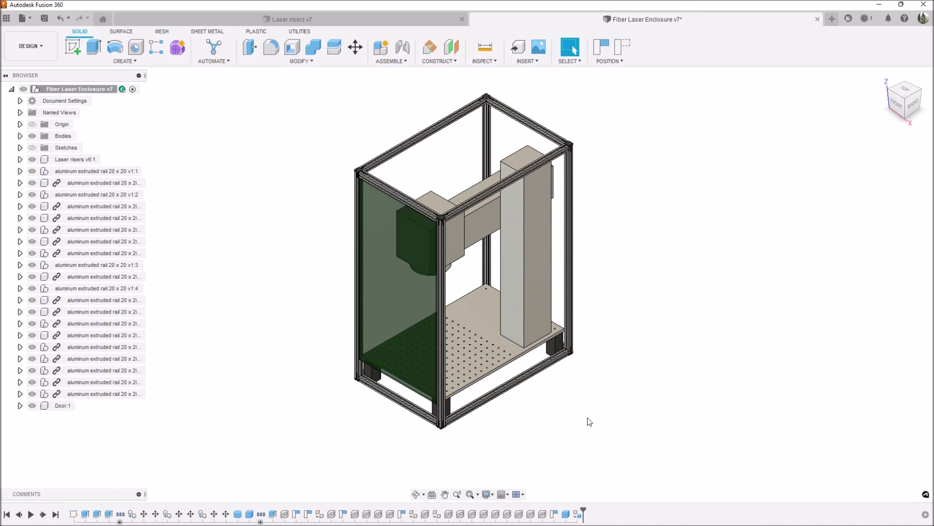